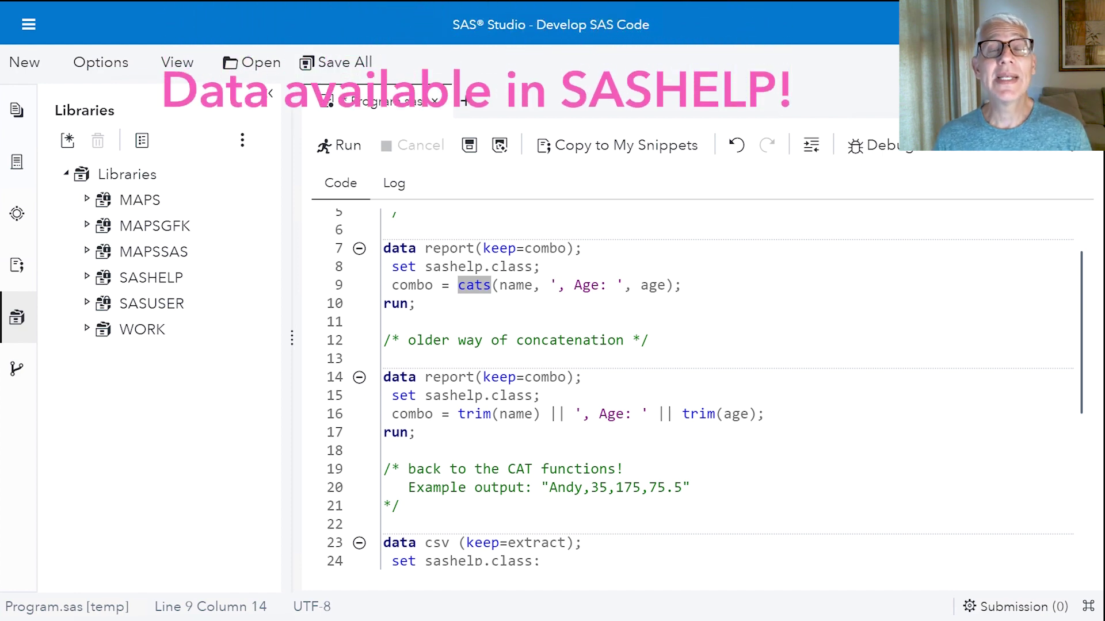
# Step: Open SASHELP.CLASS from Libraries to view its 19 students, then return to Program.sas
pyautogui.click(97, 284)
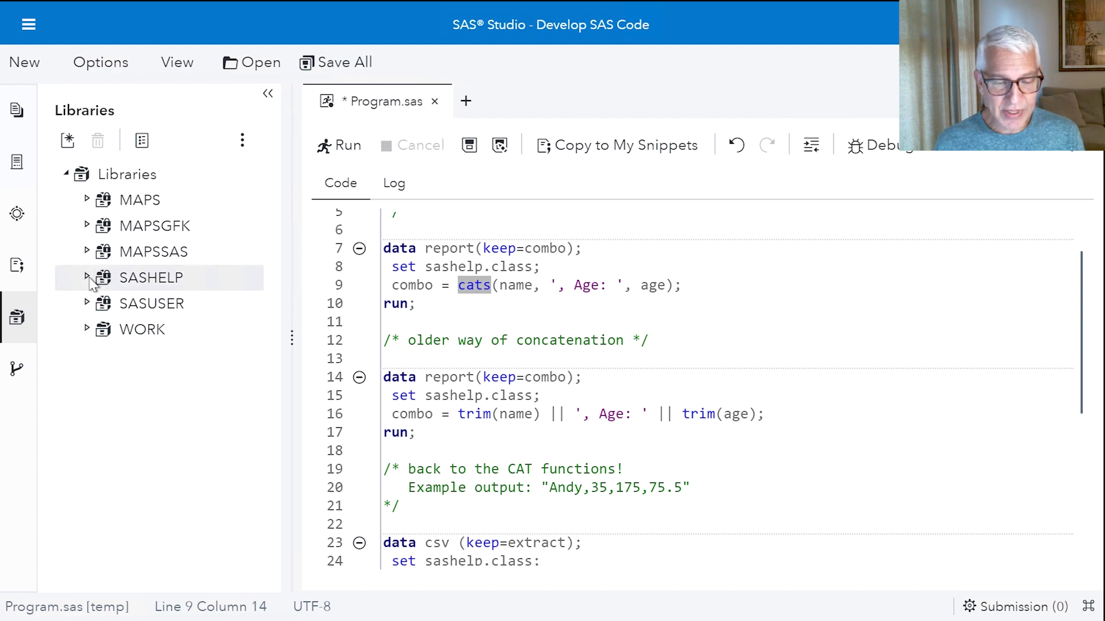
pyautogui.click(86, 278)
pyautogui.scroll(-3, 188, 288)
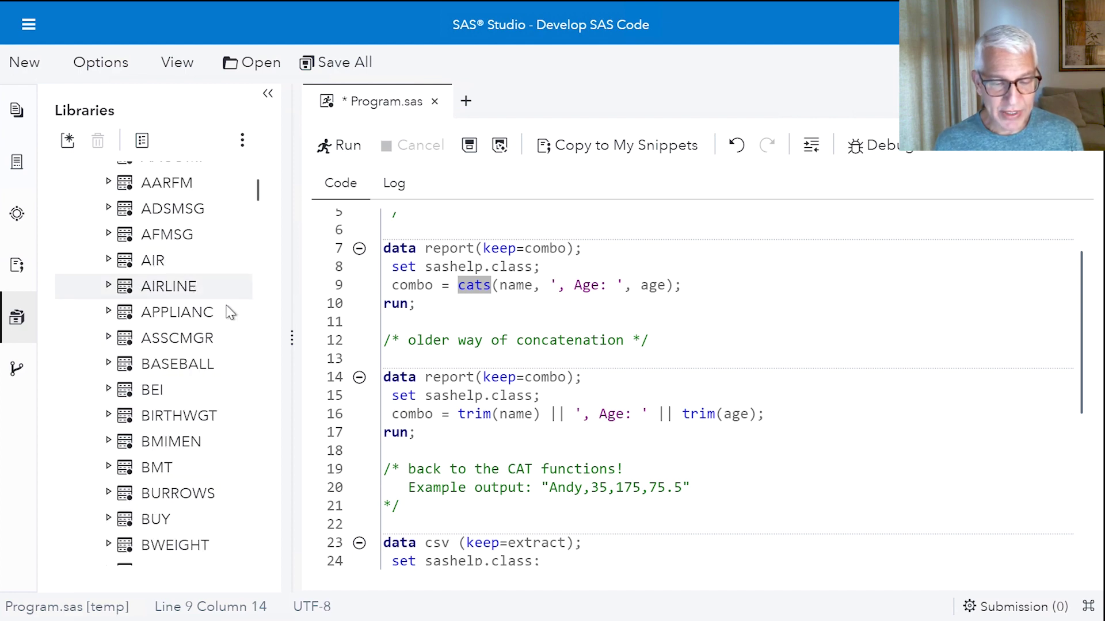
pyautogui.scroll(-3, 222, 371)
pyautogui.scroll(-5, 176, 346)
pyautogui.scroll(-2, 173, 343)
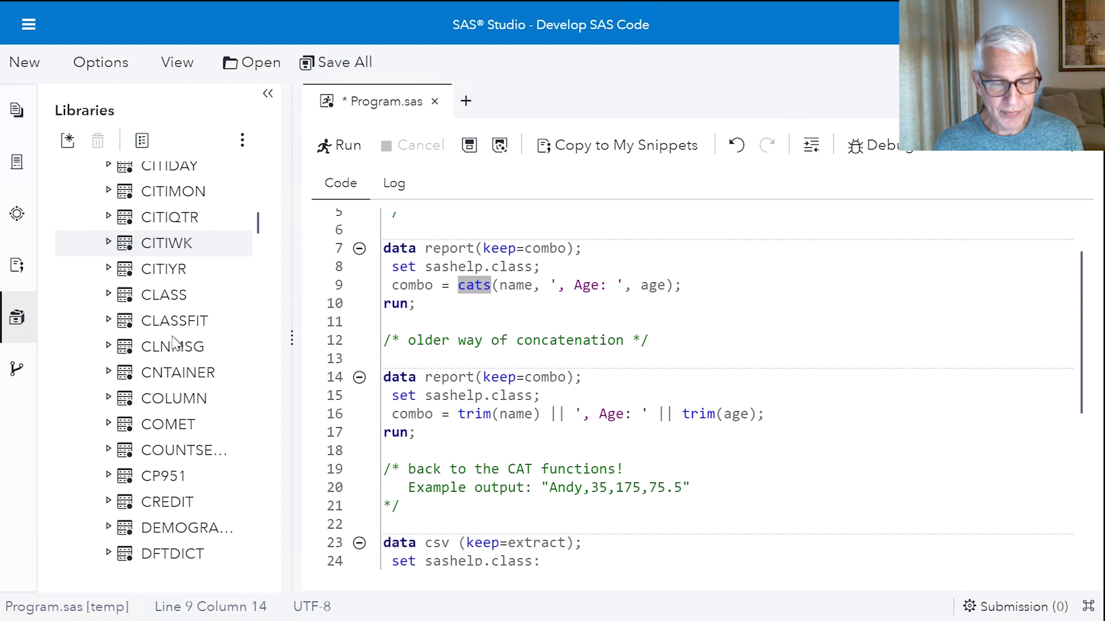
pyautogui.doubleClick(175, 297)
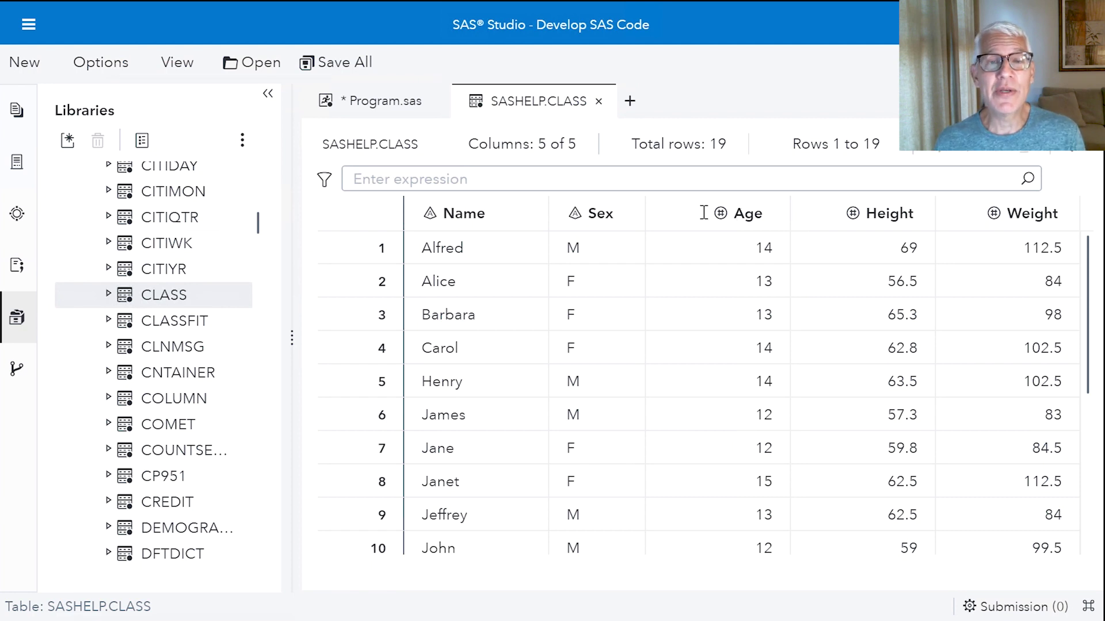
pyautogui.click(369, 107)
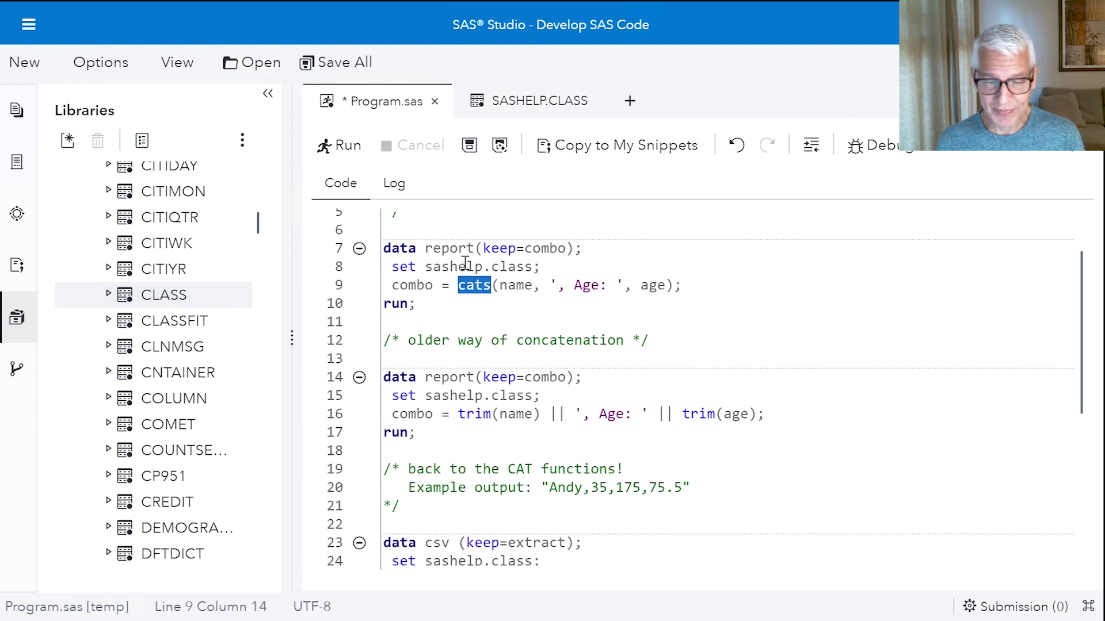
pyautogui.scroll(2, 465, 266)
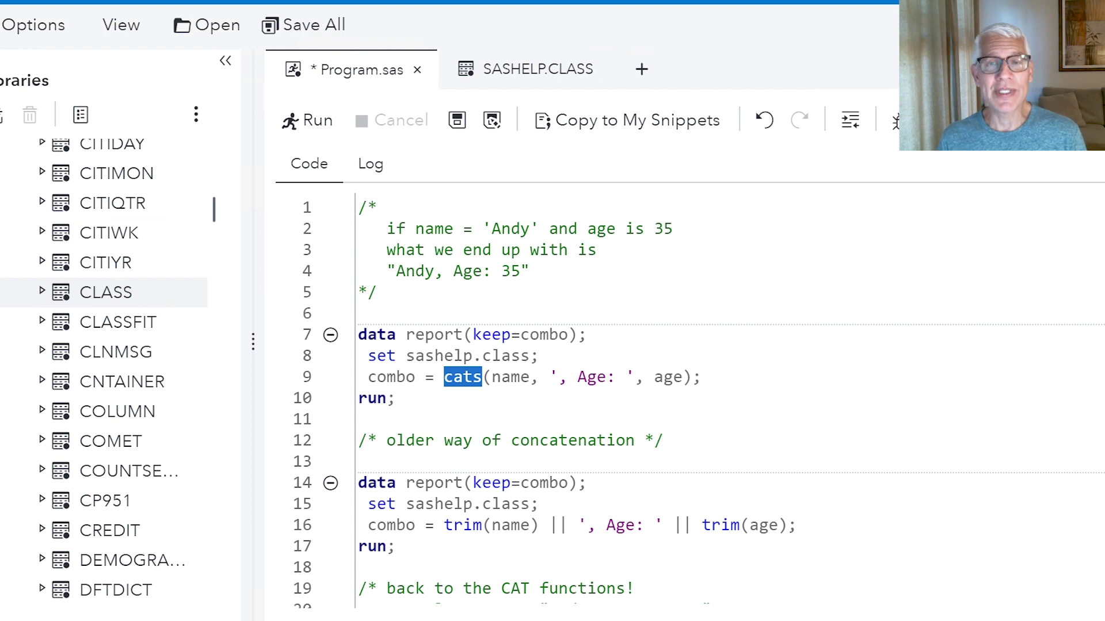
pyautogui.click(415, 334)
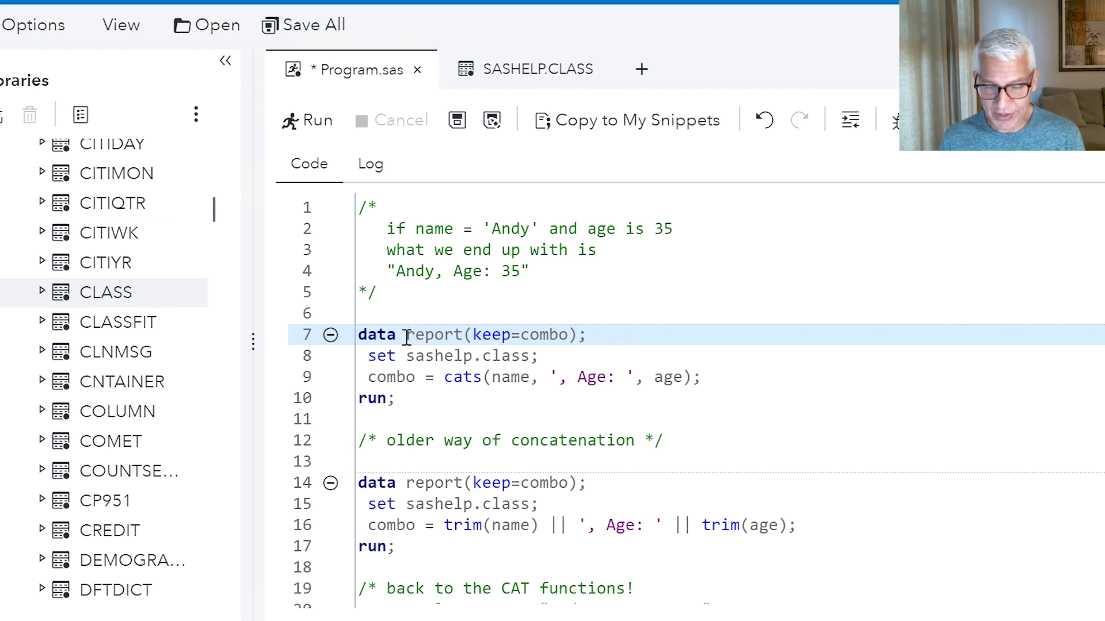
pyautogui.moveTo(406, 335); pyautogui.dragTo(467, 337)
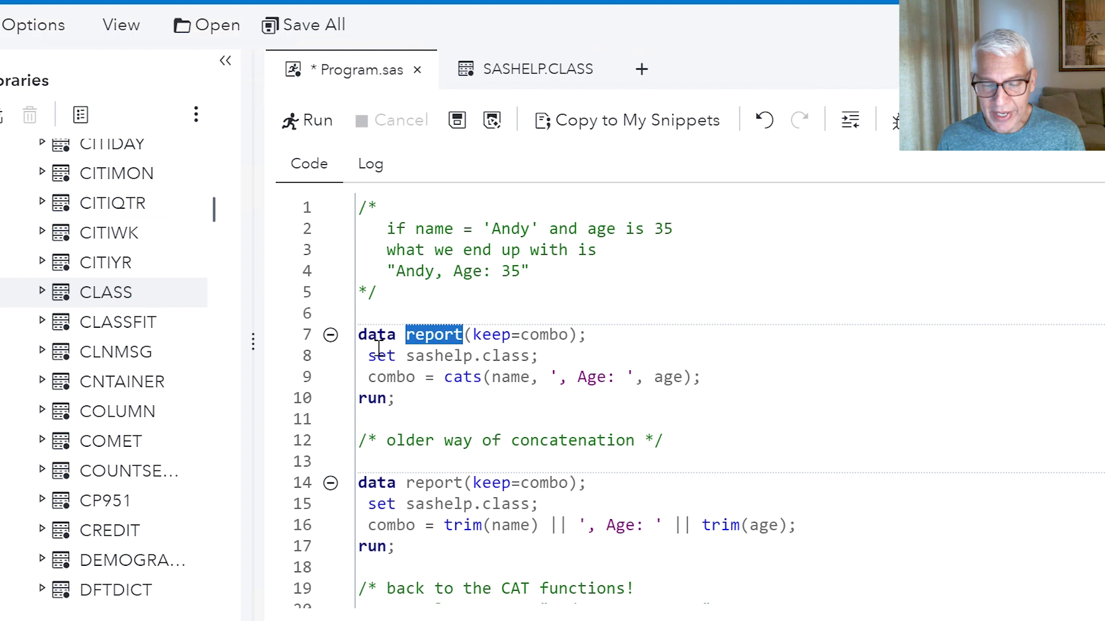
pyautogui.moveTo(370, 356); pyautogui.dragTo(540, 353)
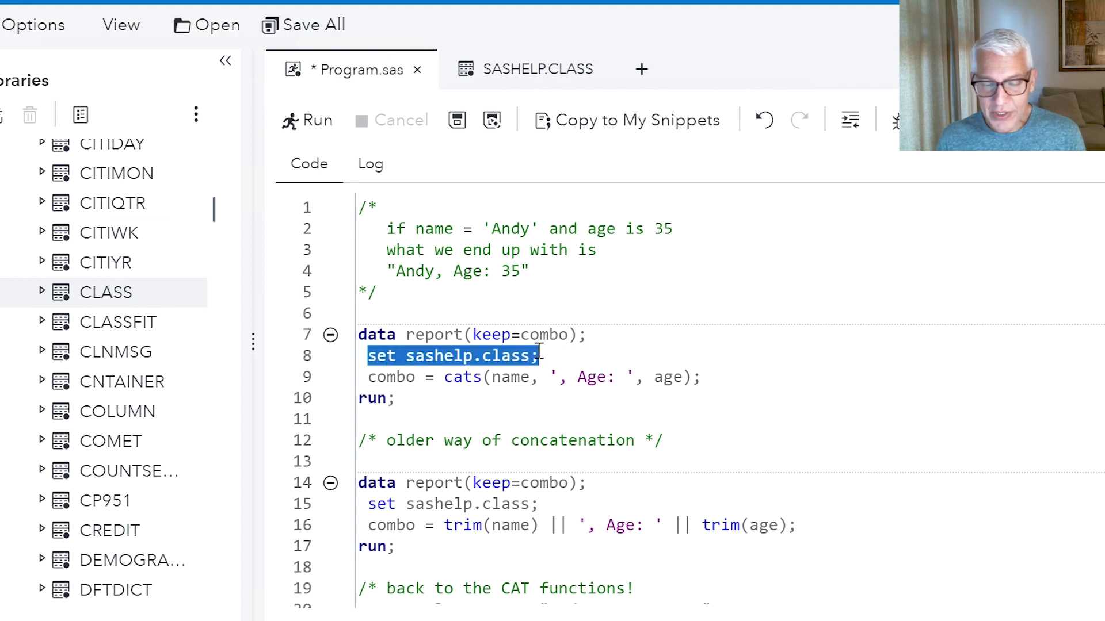
pyautogui.click(383, 377)
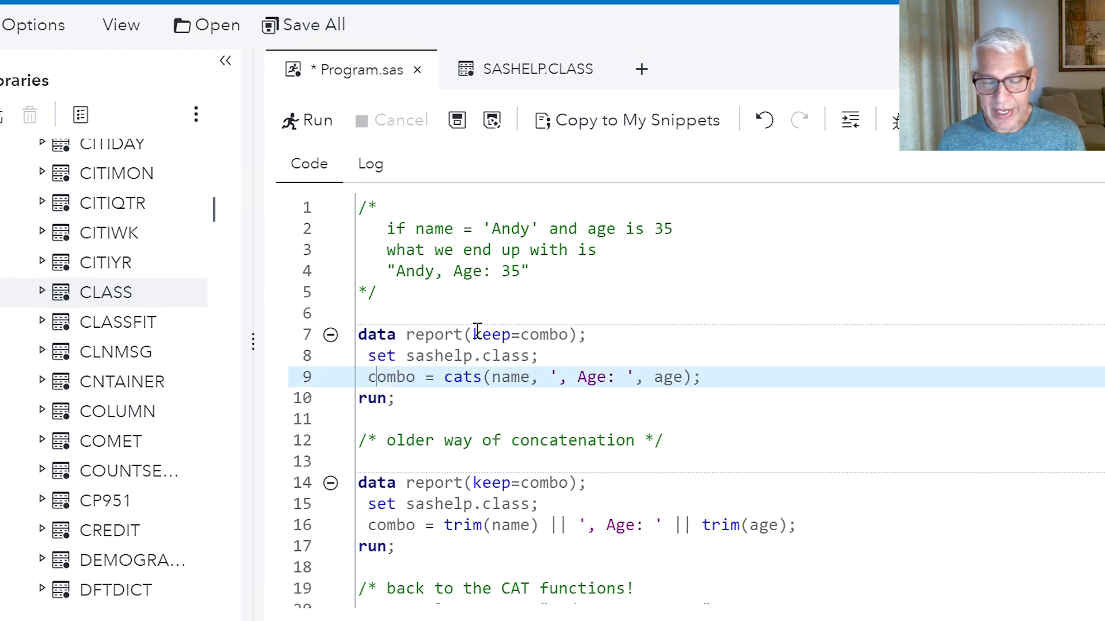
pyautogui.moveTo(474, 333); pyautogui.dragTo(571, 335)
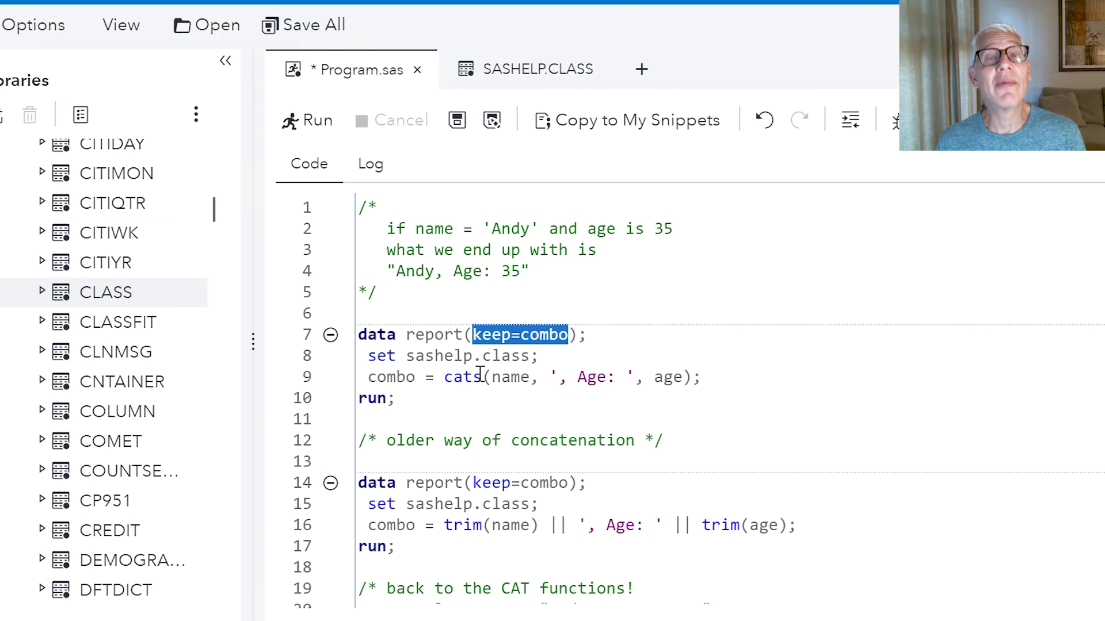
pyautogui.click(447, 378)
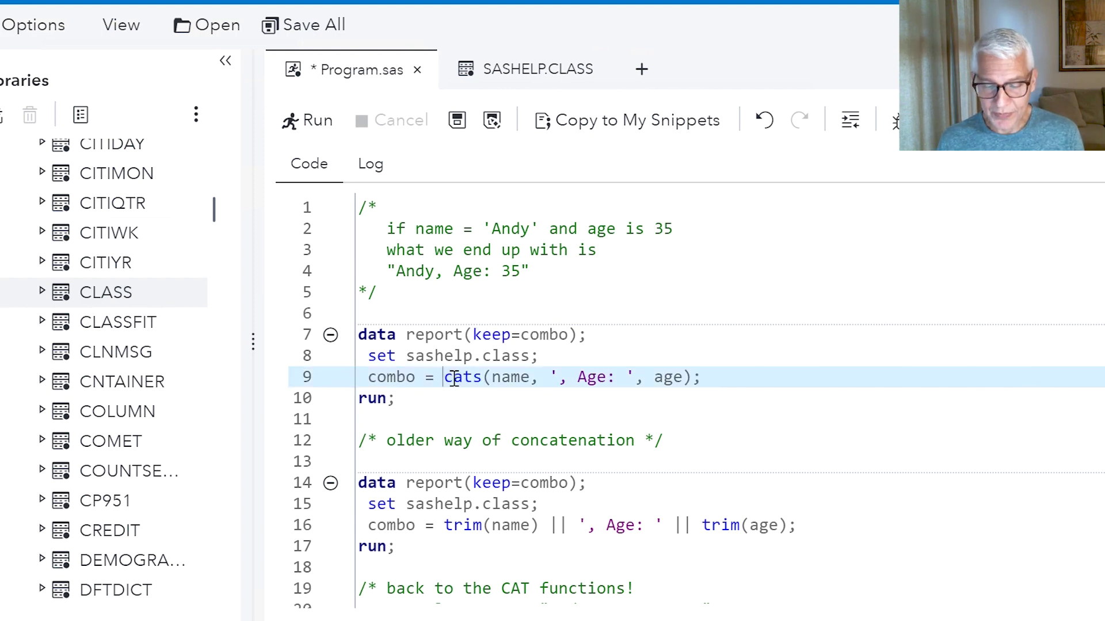
pyautogui.moveTo(446, 378); pyautogui.dragTo(482, 385)
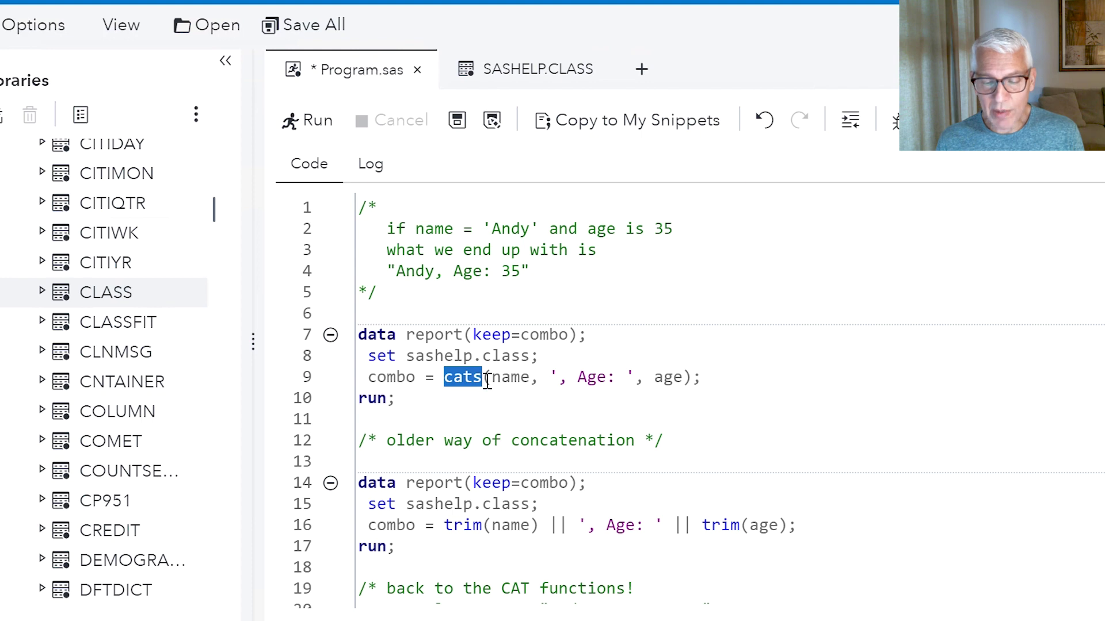
pyautogui.moveTo(487, 381); pyautogui.dragTo(491, 383)
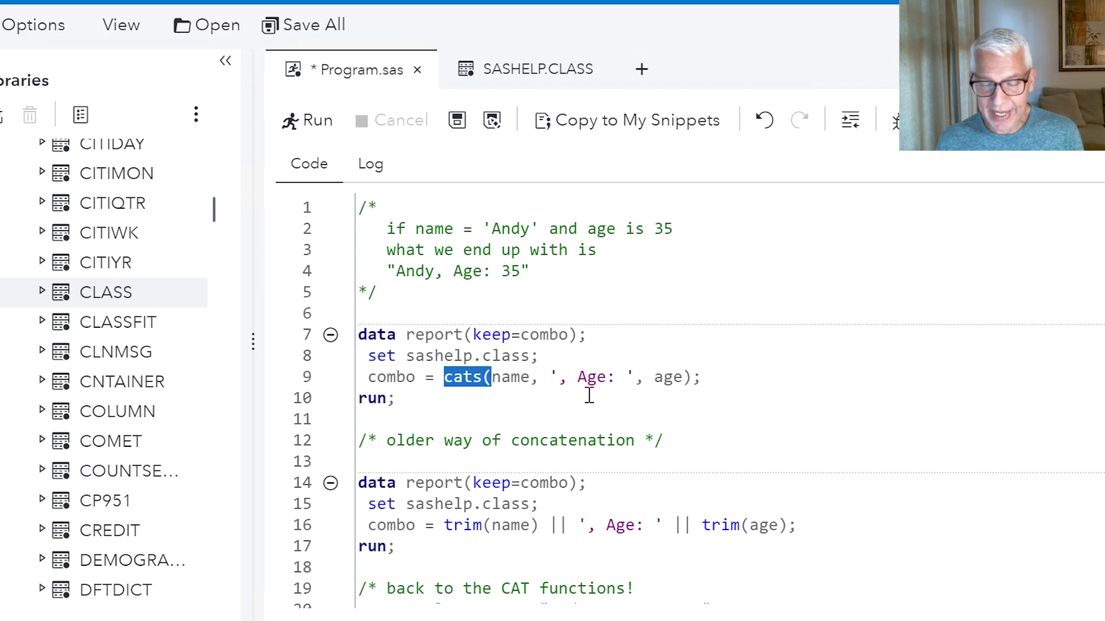
pyautogui.click(694, 382)
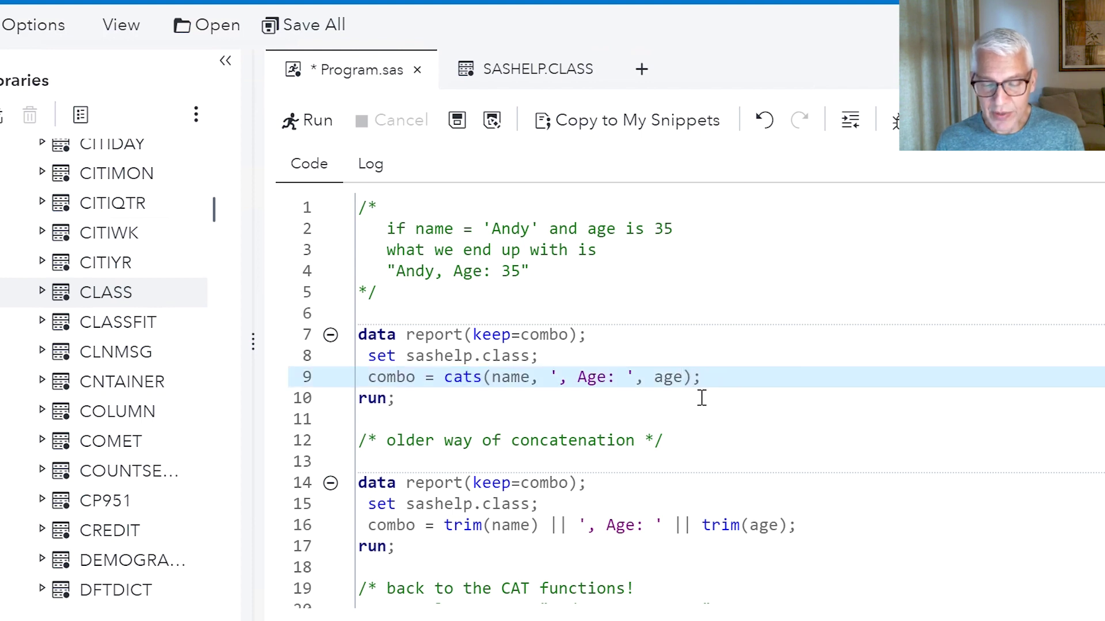
pyautogui.press('Left')
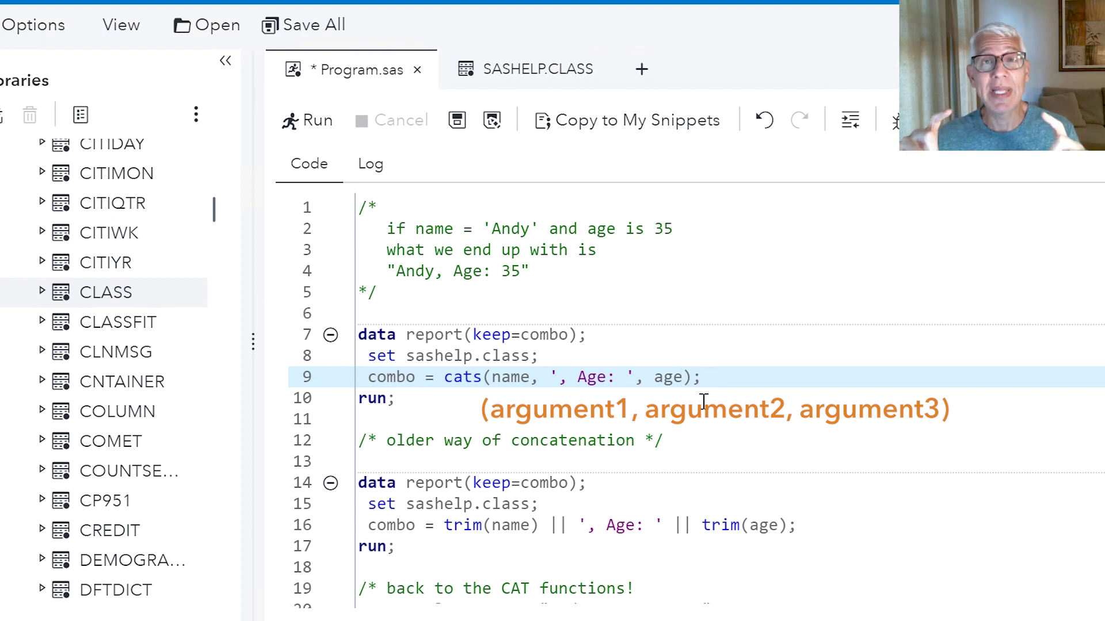
pyautogui.doubleClick(515, 380)
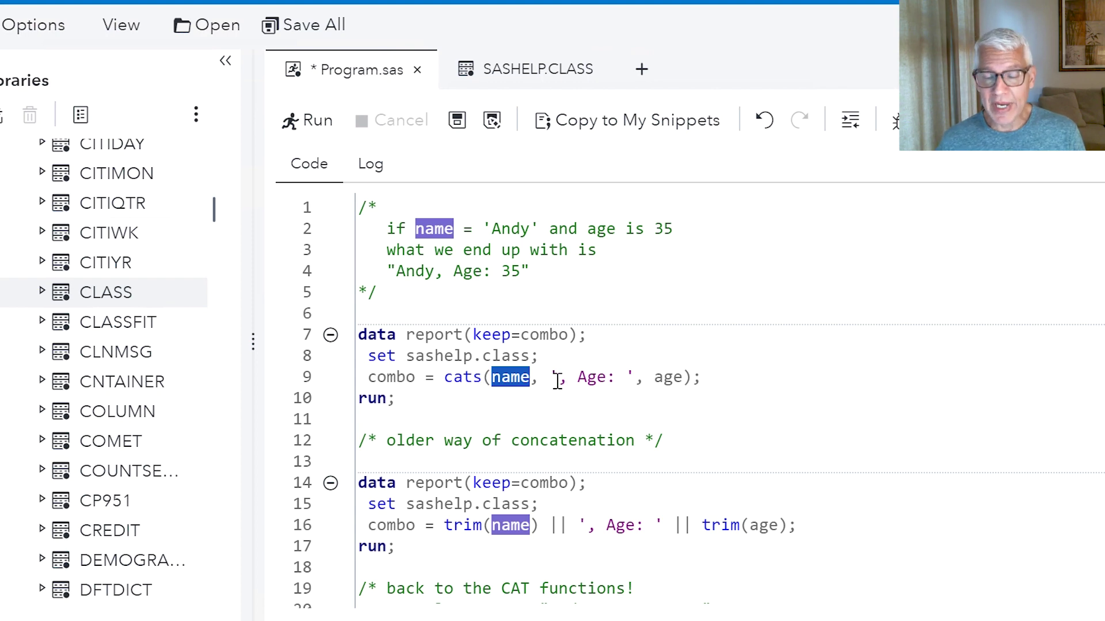
pyautogui.click(554, 378)
pyautogui.moveTo(585, 380); pyautogui.dragTo(627, 381)
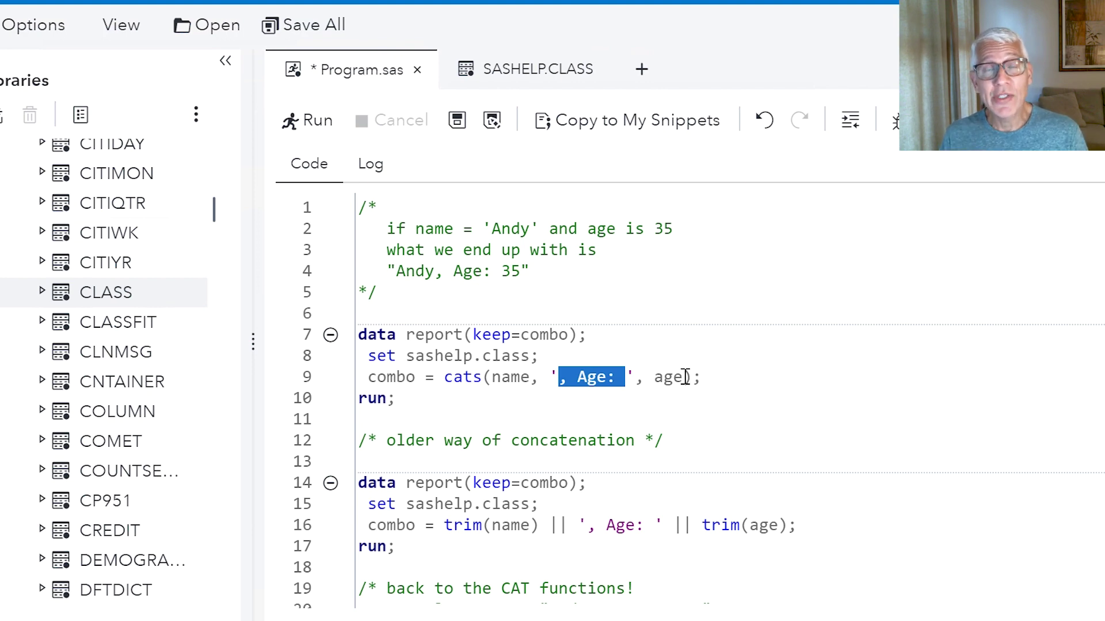
pyautogui.click(665, 377)
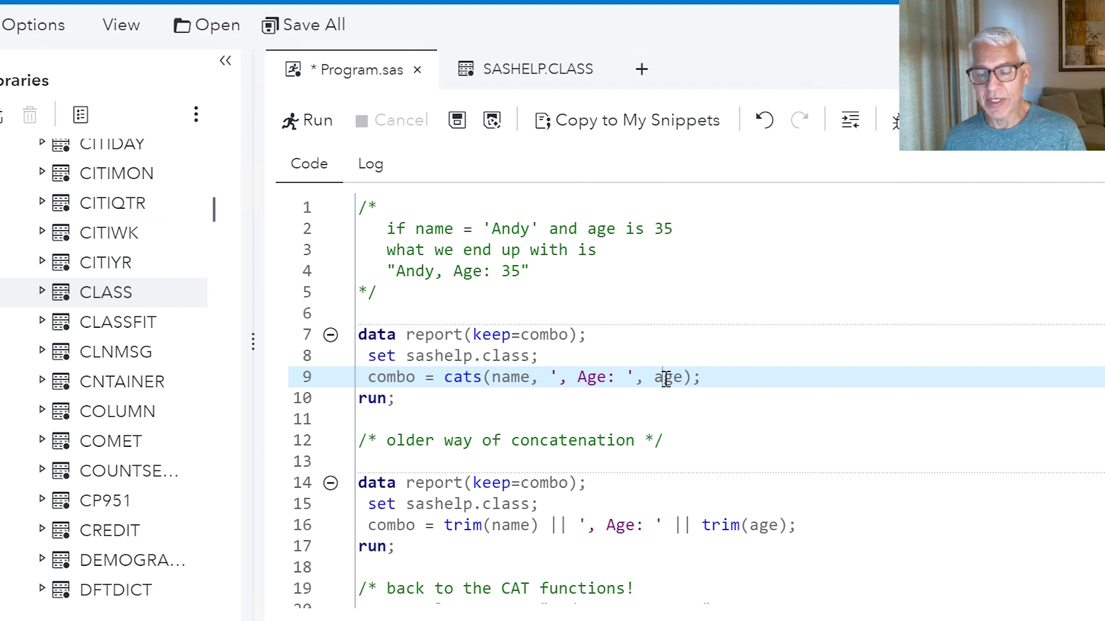
pyautogui.click(436, 228)
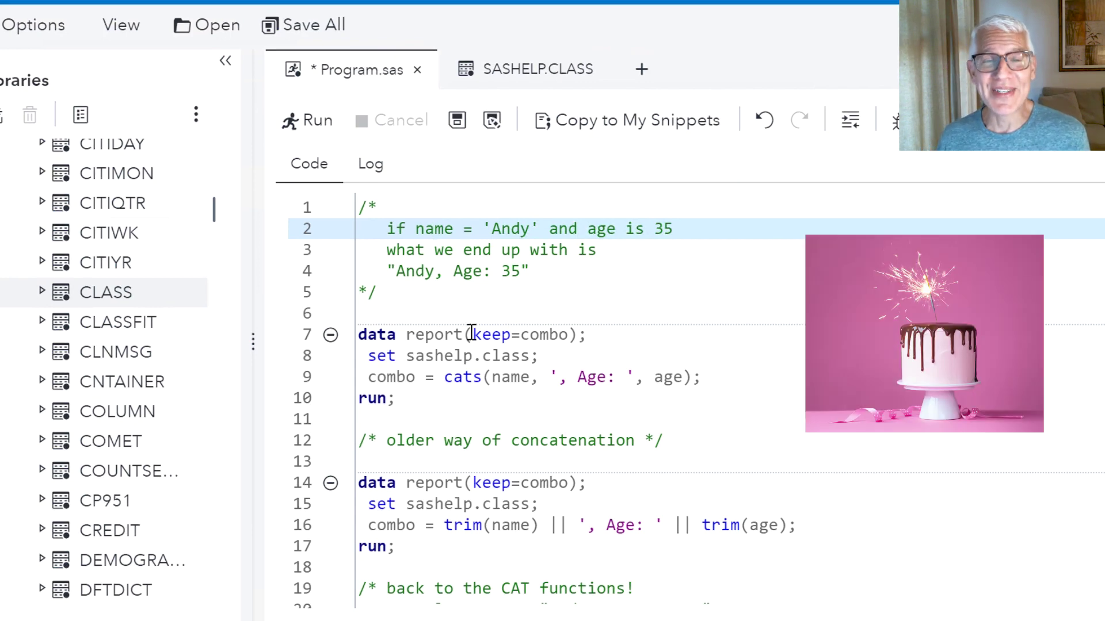
pyautogui.click(440, 335)
pyautogui.moveTo(360, 334); pyautogui.dragTo(453, 396)
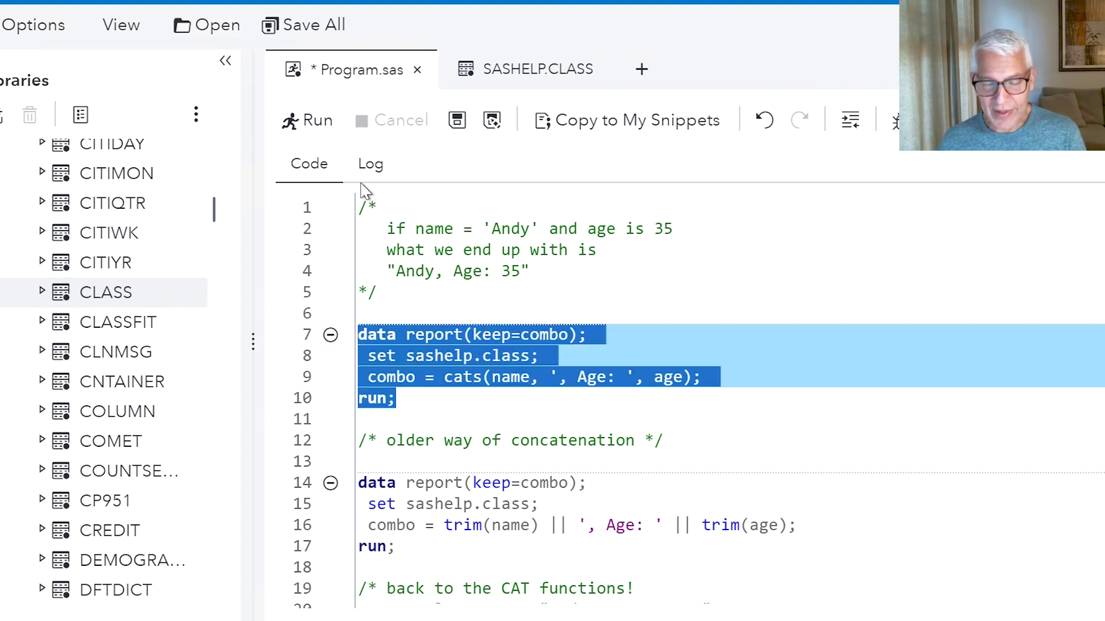
# Step: Run the CATS step and inspect WORK.REPORT combo values like 'Alfred, Age:14'
pyautogui.click(312, 125)
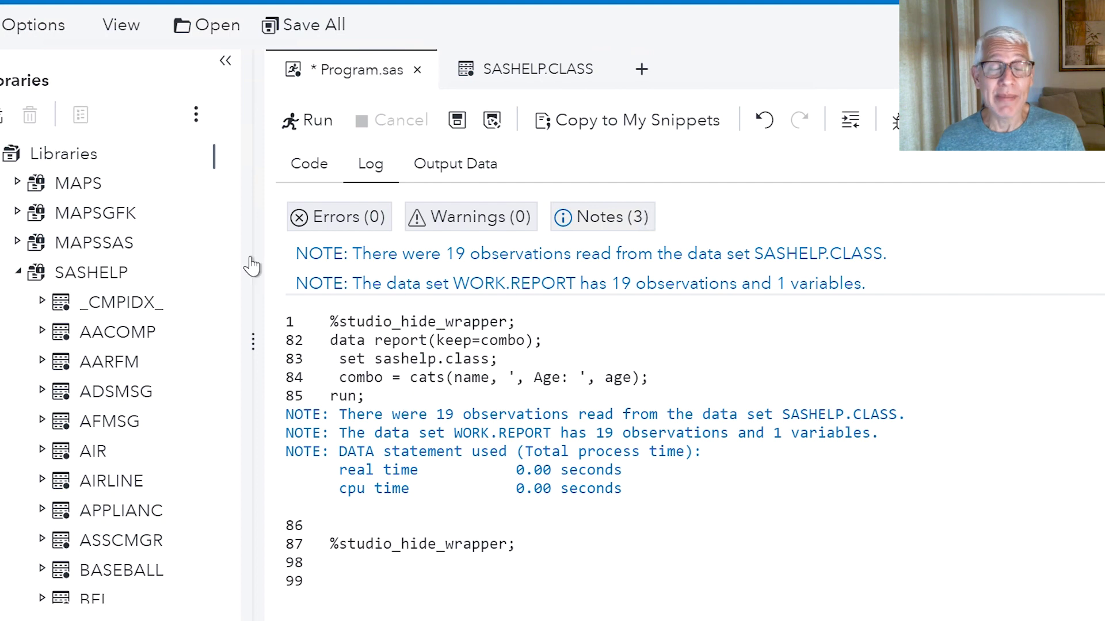
pyautogui.click(453, 170)
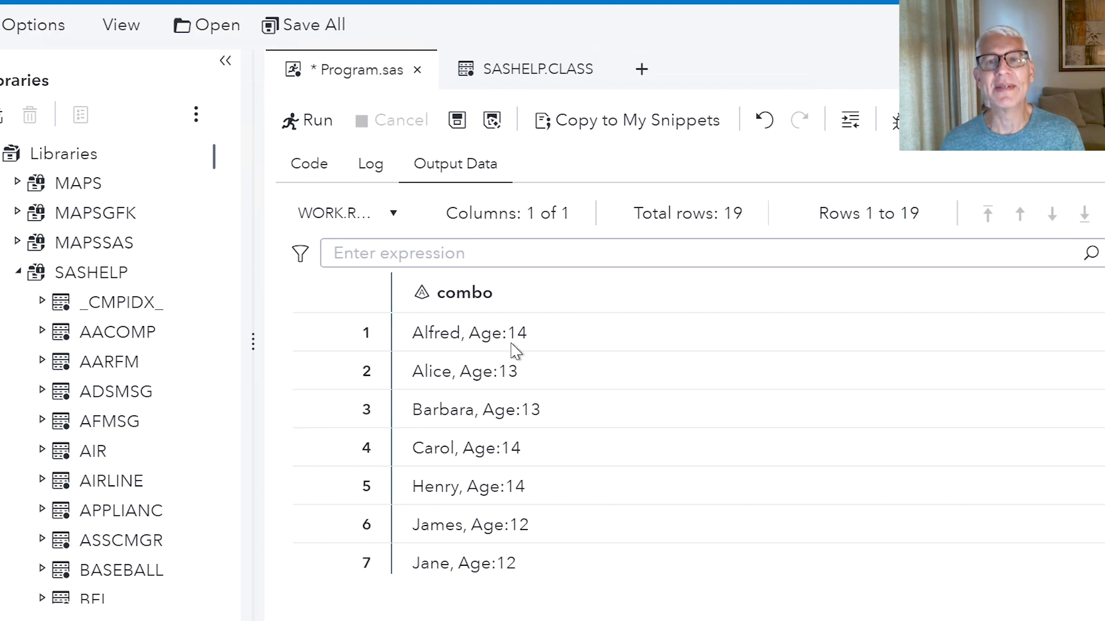
pyautogui.click(309, 165)
pyautogui.scroll(-3, 380, 294)
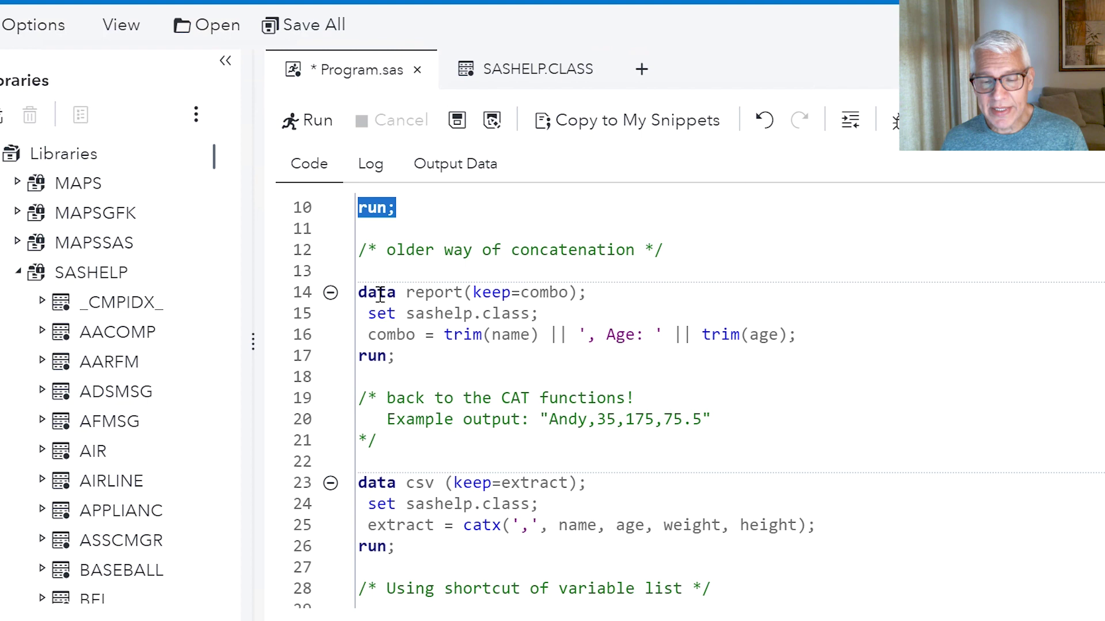
pyautogui.click(413, 270)
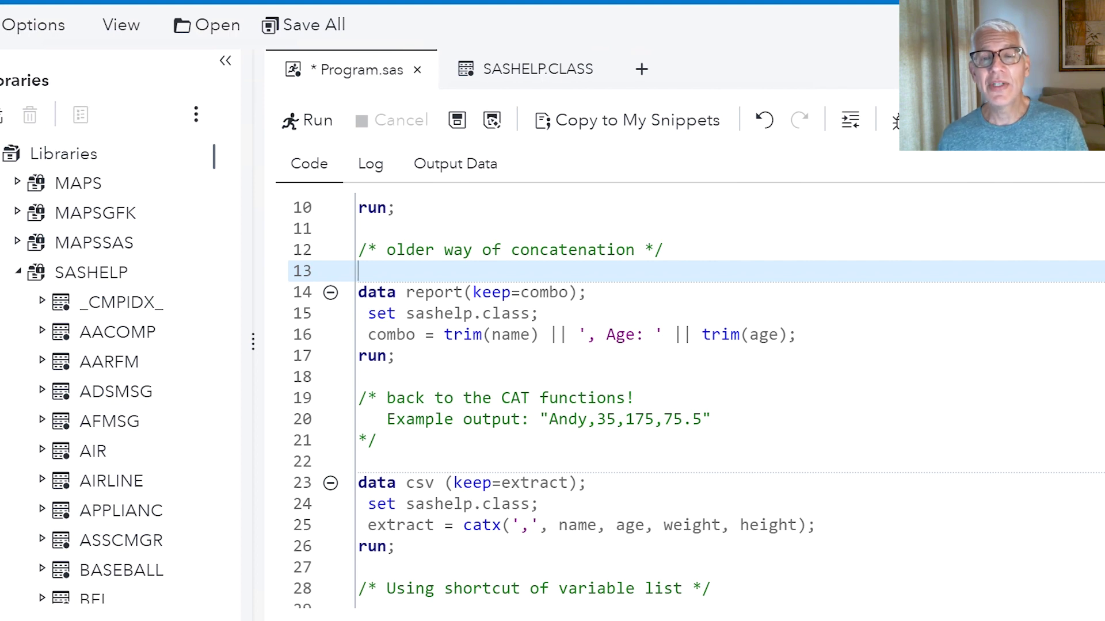
pyautogui.click(393, 337)
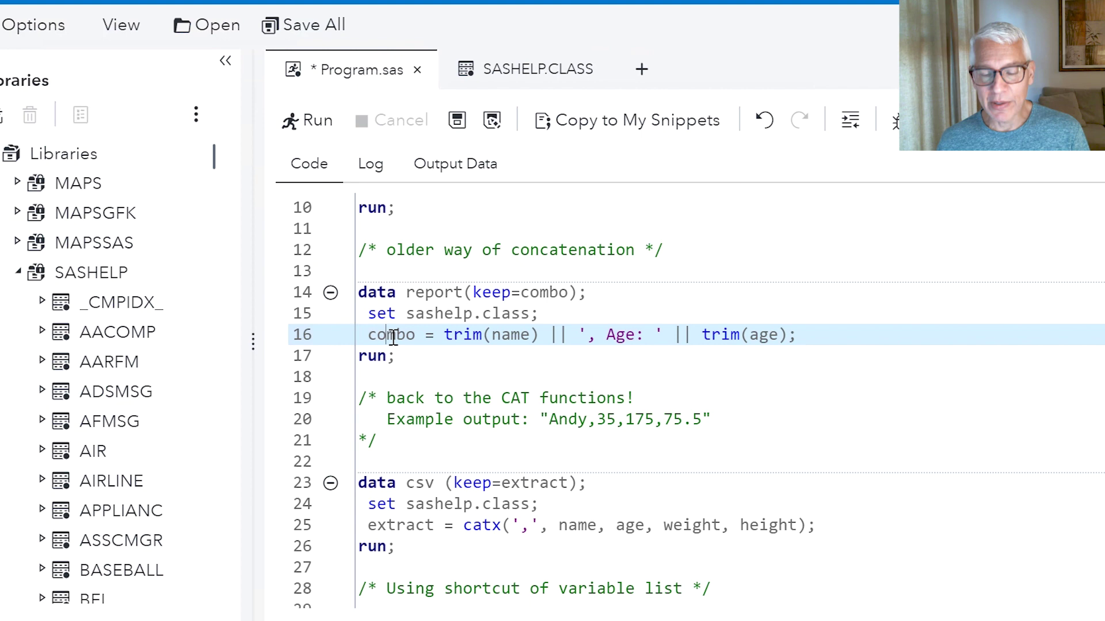
pyautogui.doubleClick(393, 337)
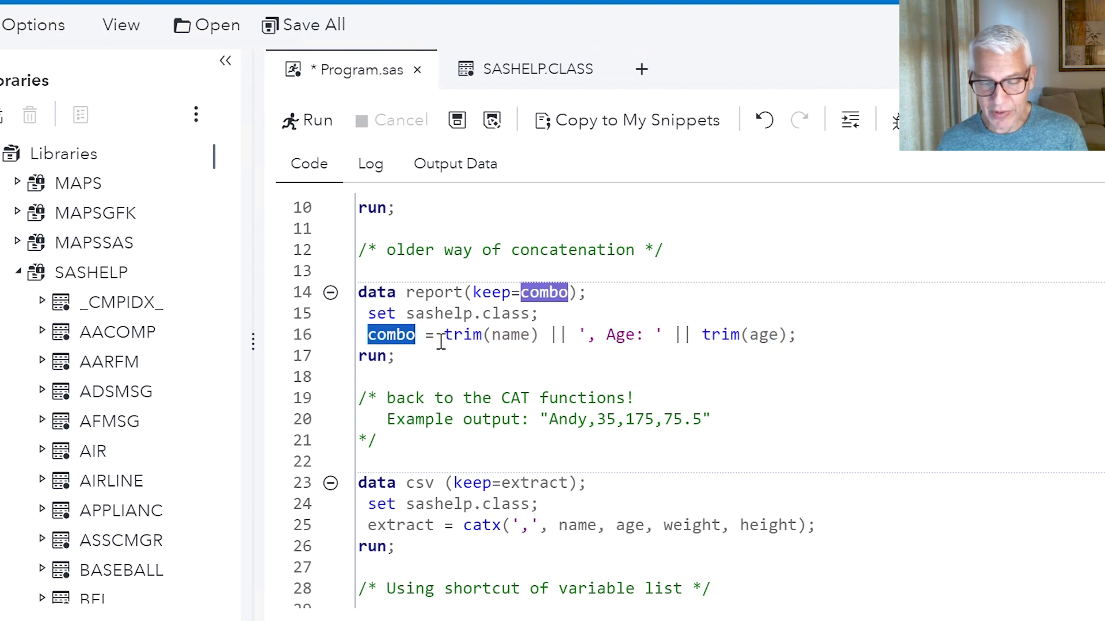
pyautogui.moveTo(444, 336); pyautogui.dragTo(540, 338)
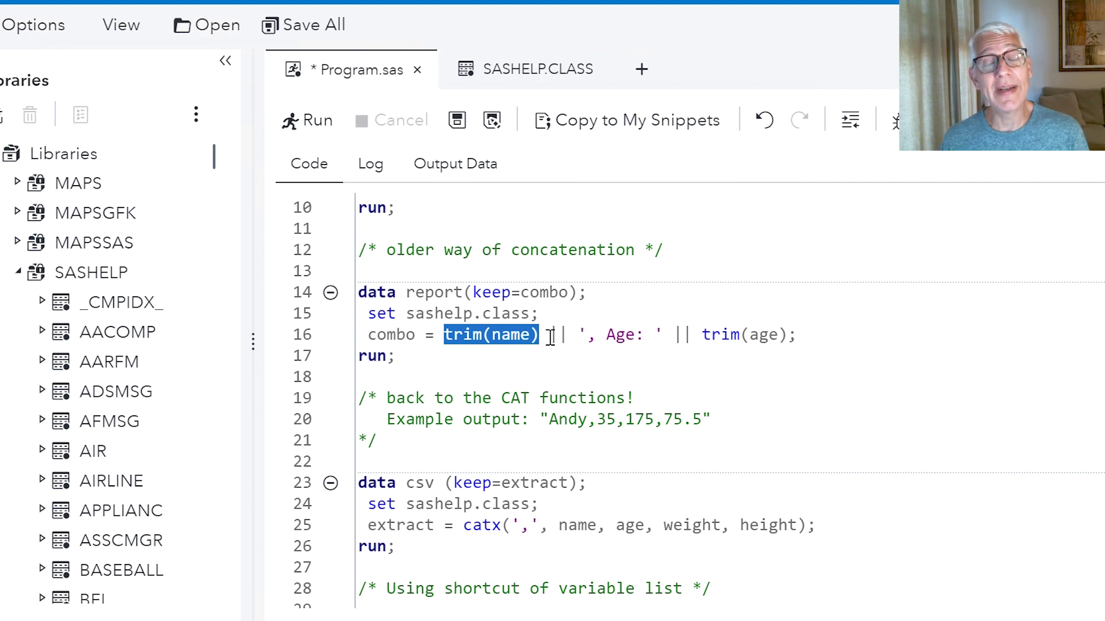
pyautogui.doubleClick(564, 336)
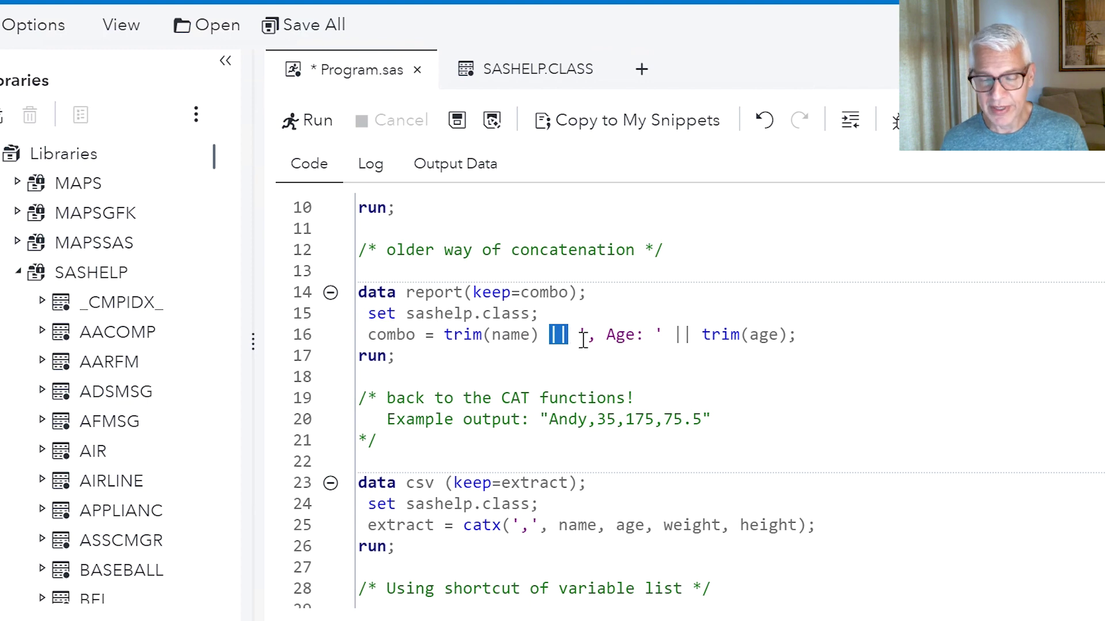
pyautogui.moveTo(577, 335); pyautogui.dragTo(665, 338)
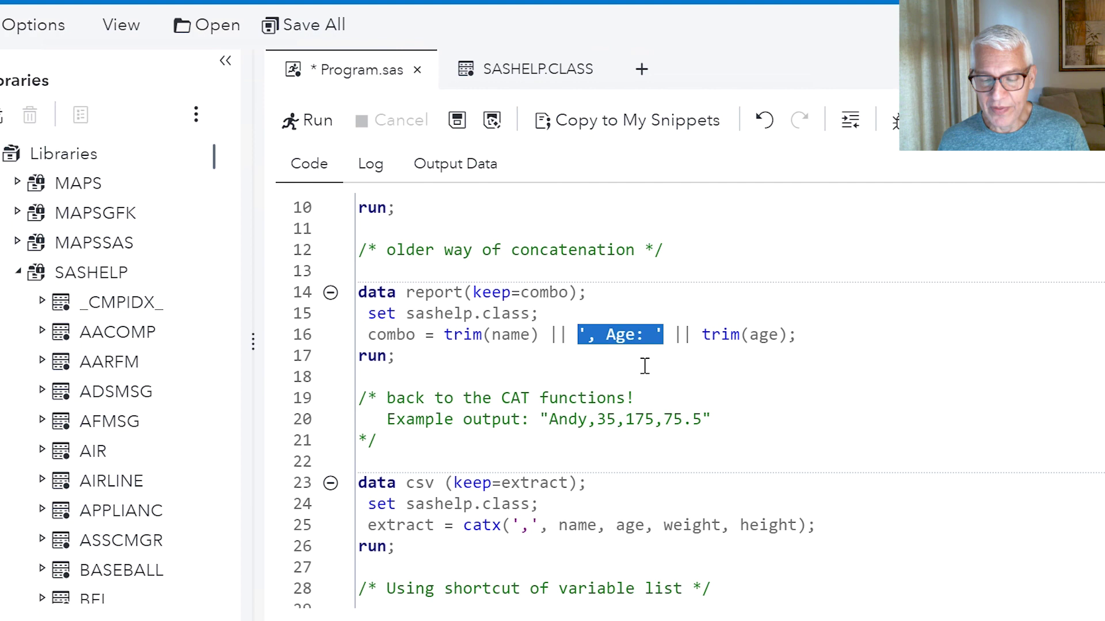
pyautogui.click(682, 336)
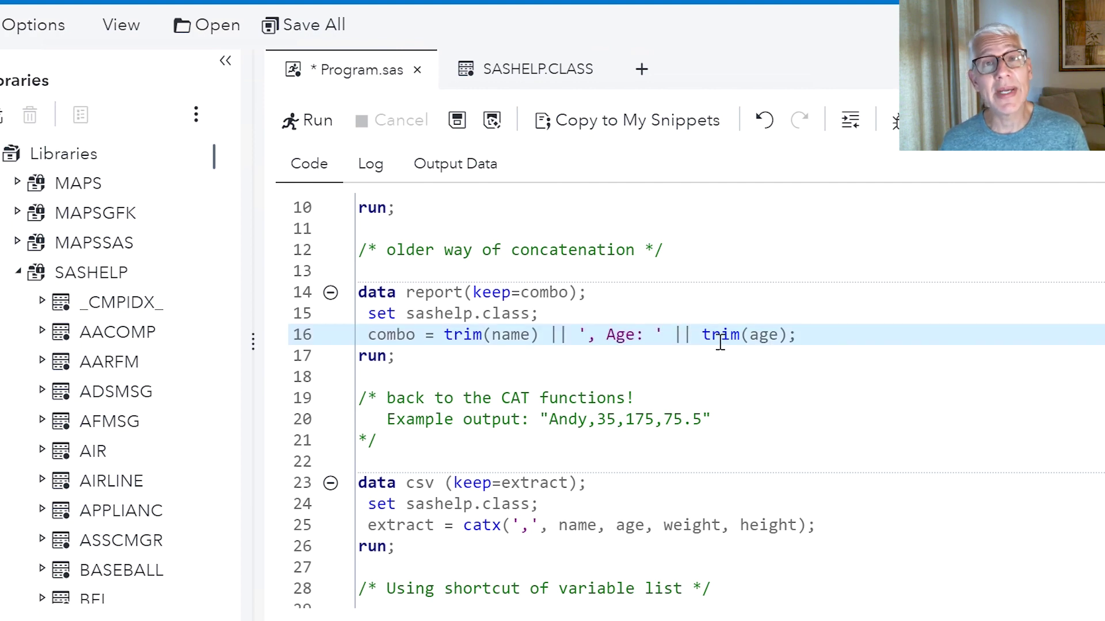
pyautogui.click(703, 338)
pyautogui.moveTo(705, 339); pyautogui.dragTo(786, 343)
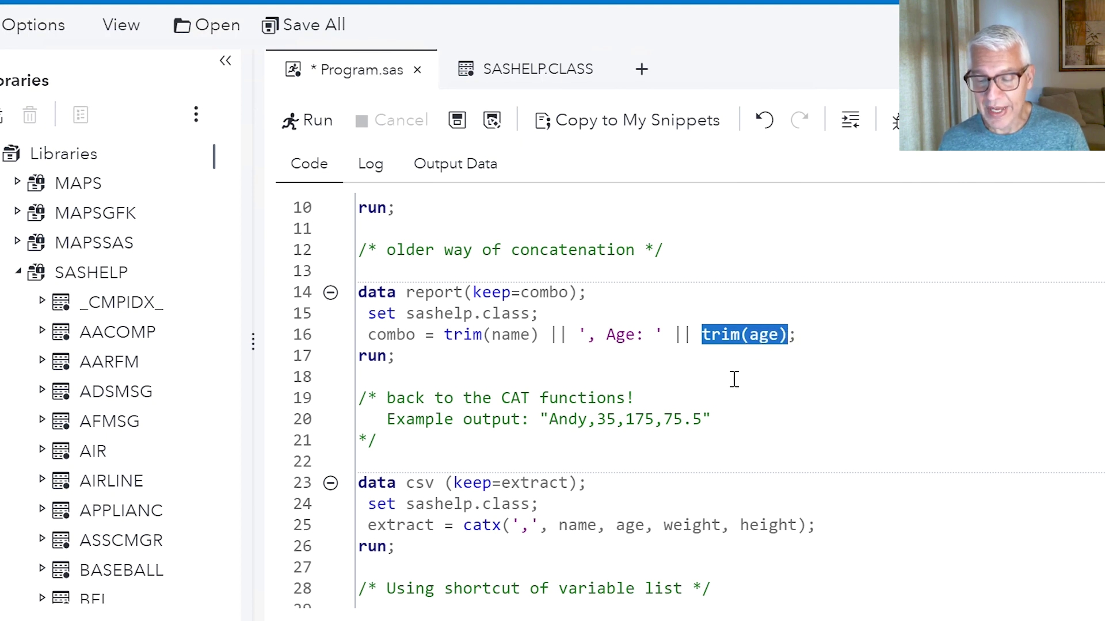
# Step: Run only the || concatenation step on lines 14–17 and review its log notes
pyautogui.click(420, 316)
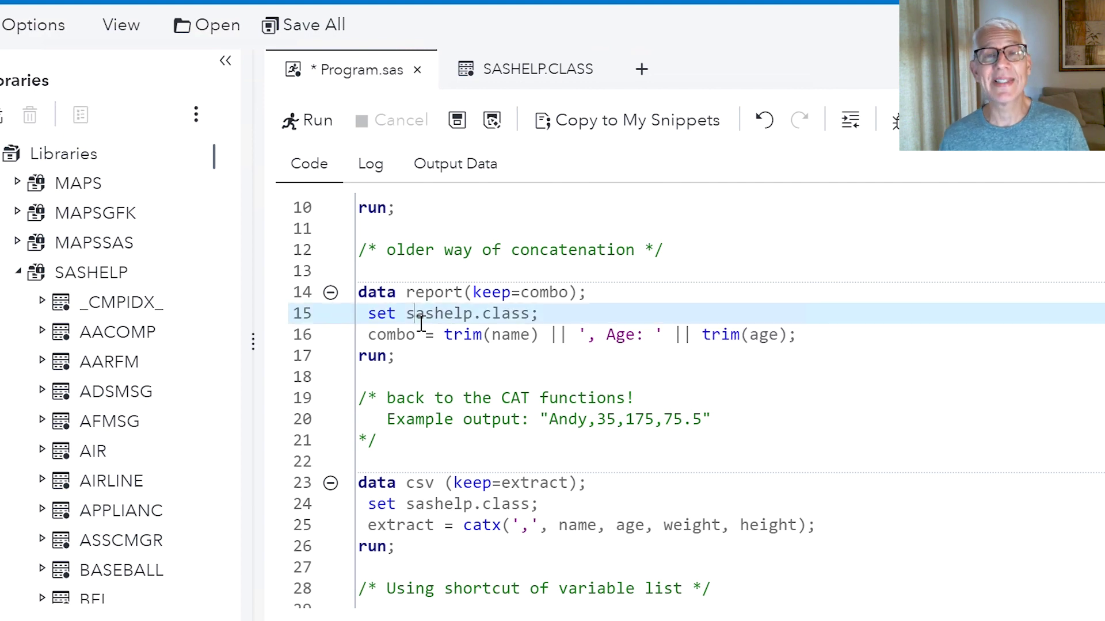
pyautogui.moveTo(359, 293); pyautogui.dragTo(400, 362)
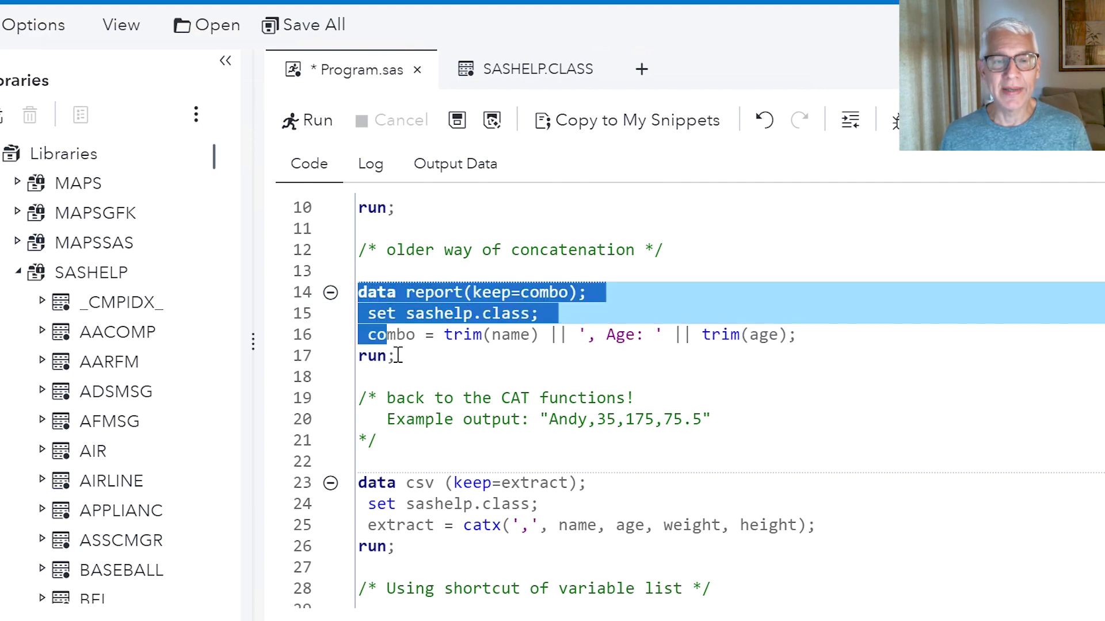
pyautogui.click(321, 121)
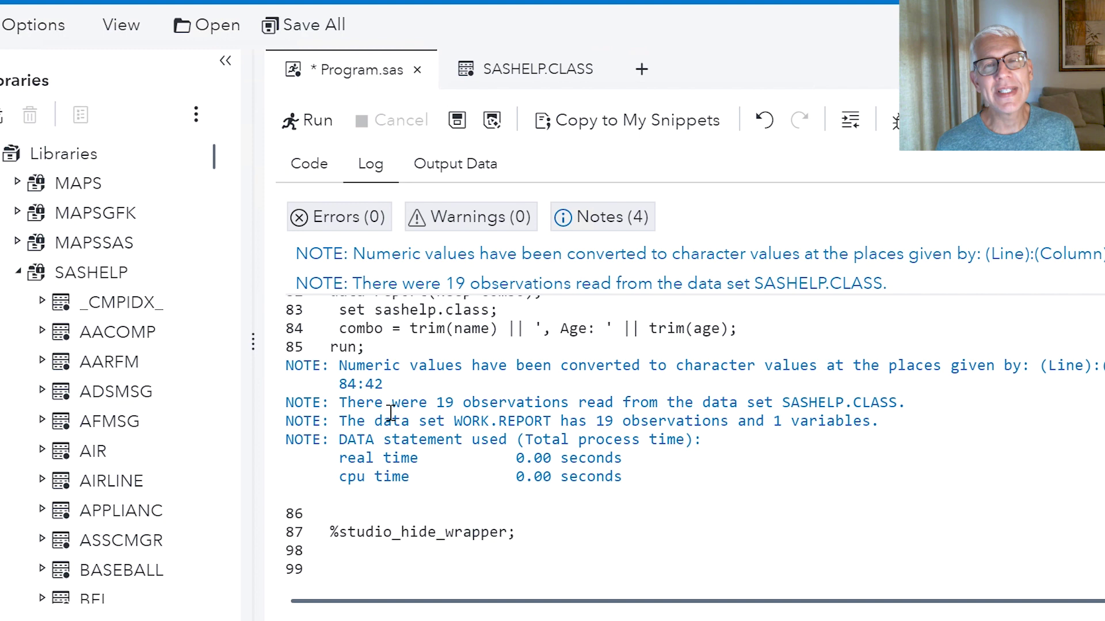
pyautogui.click(312, 172)
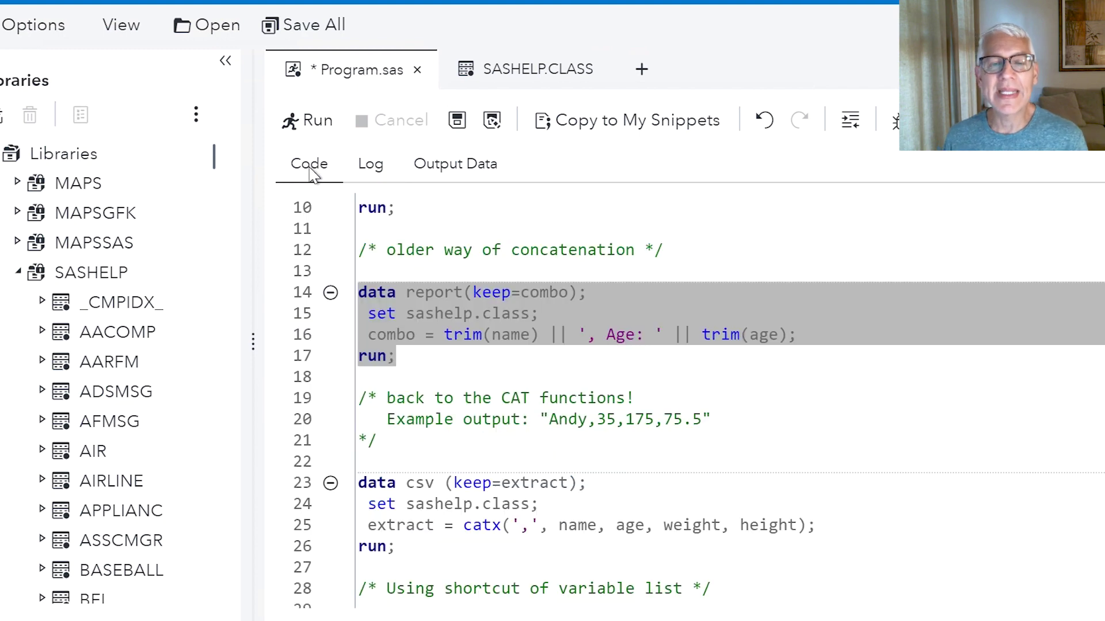
pyautogui.scroll(-2, 385, 398)
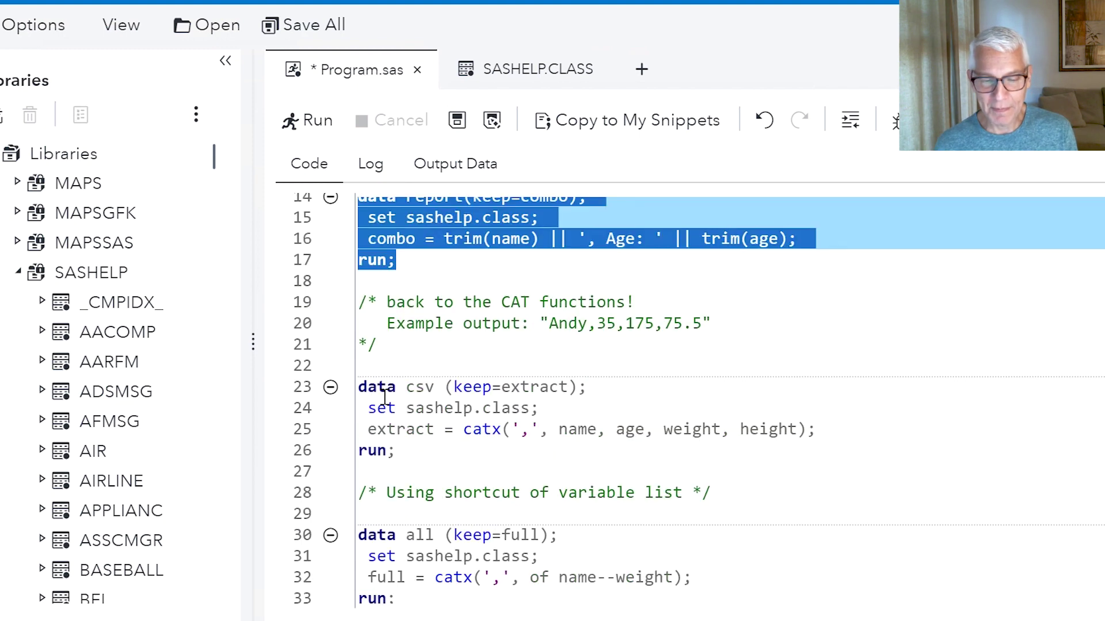
pyautogui.scroll(-2, 385, 398)
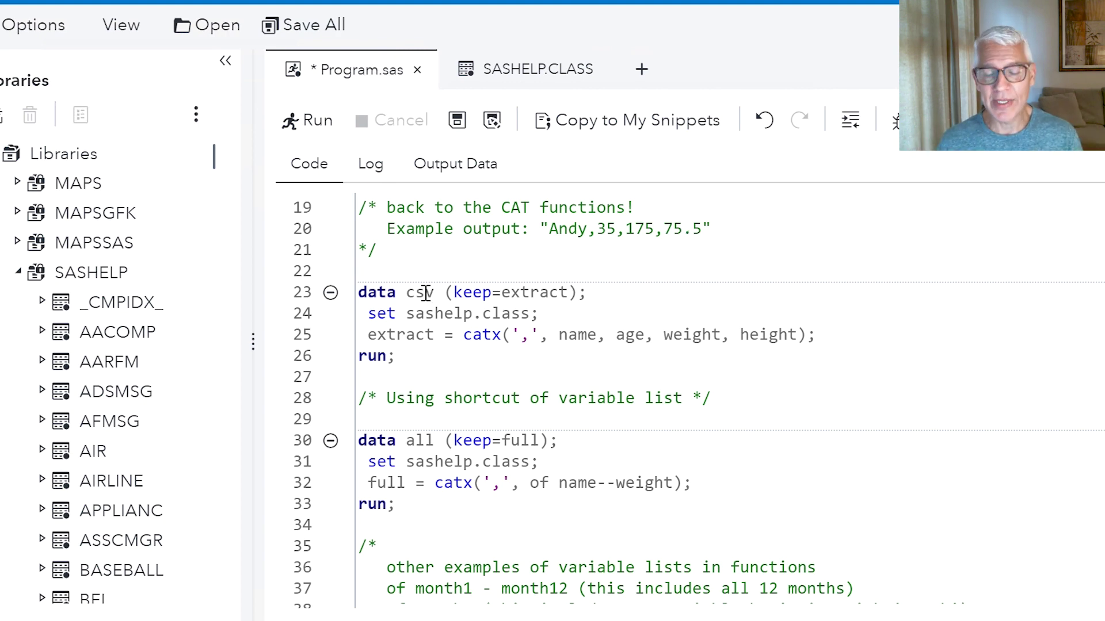
pyautogui.click(425, 294)
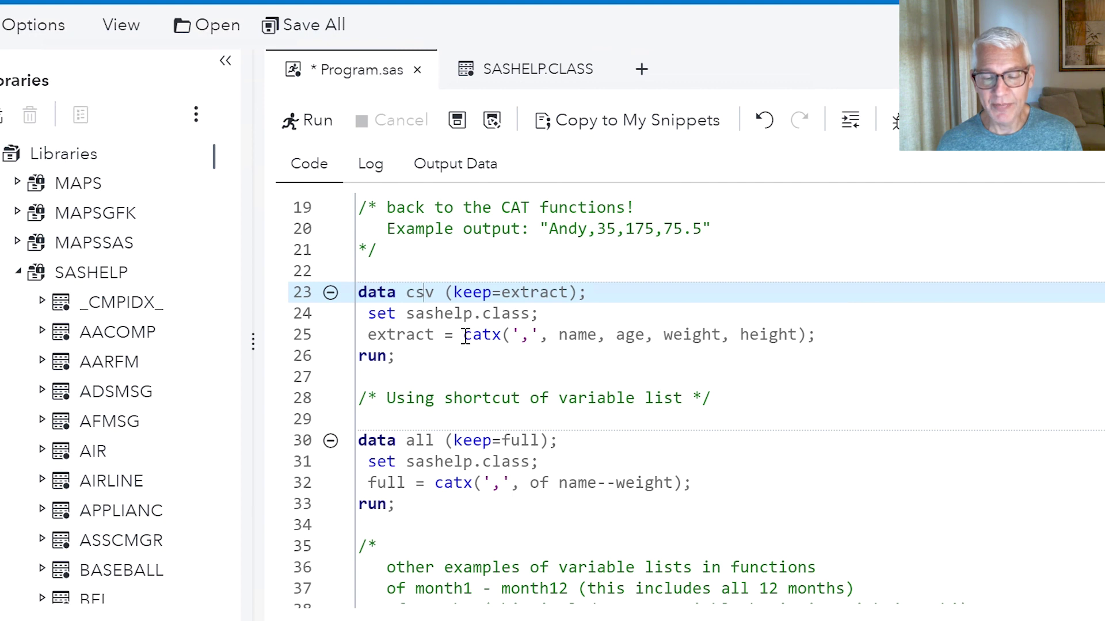
pyautogui.click(409, 335)
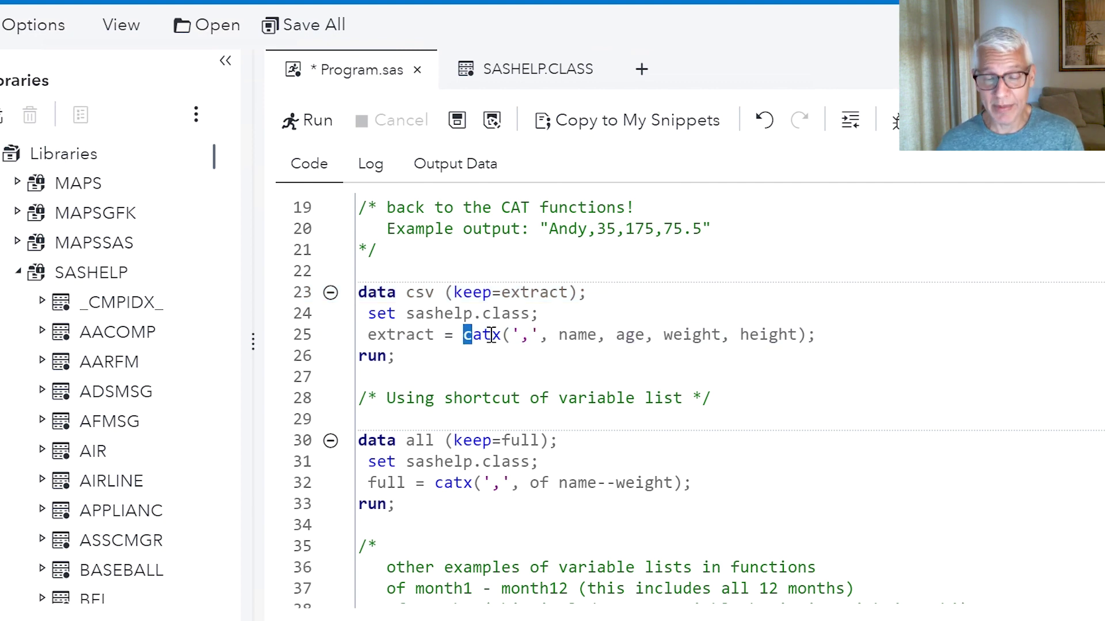
pyautogui.moveTo(463, 334); pyautogui.dragTo(511, 335)
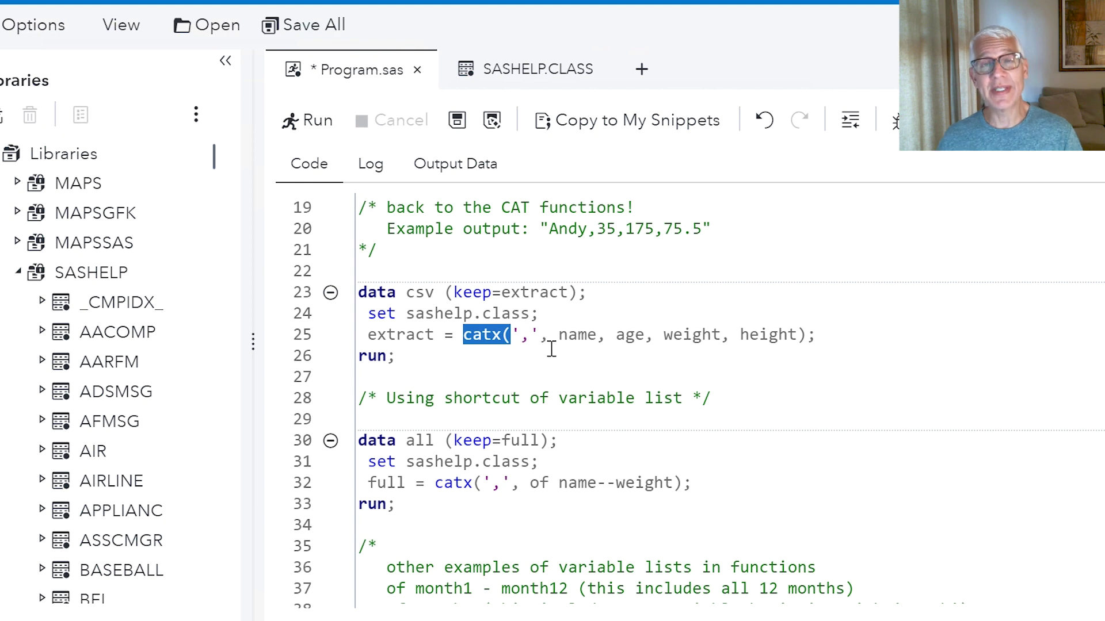
pyautogui.press('Down')
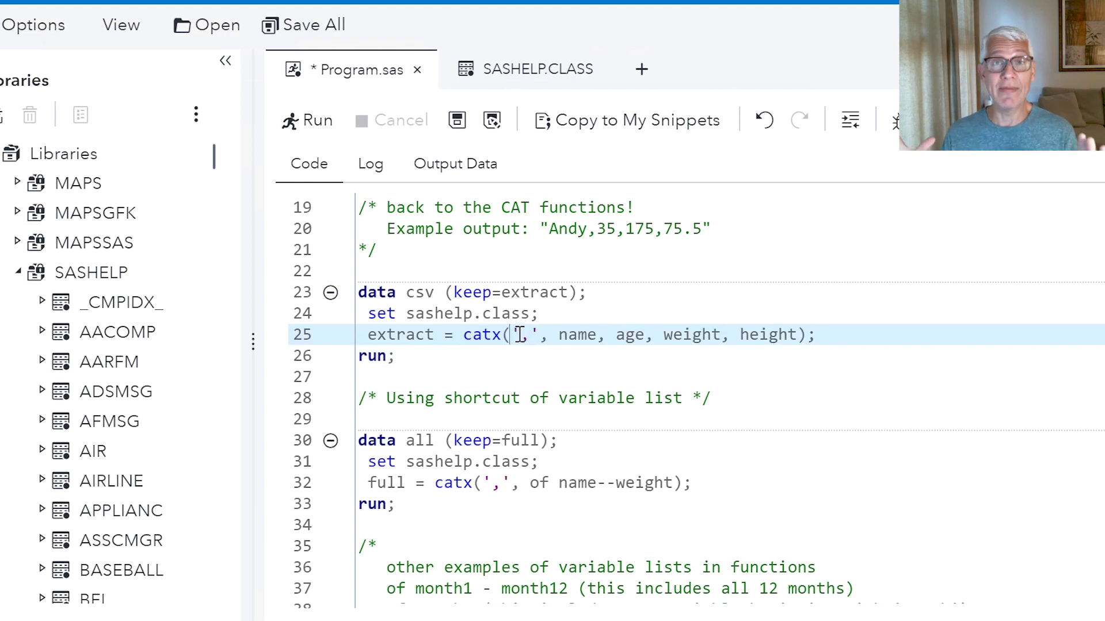
pyautogui.moveTo(512, 335); pyautogui.dragTo(535, 335)
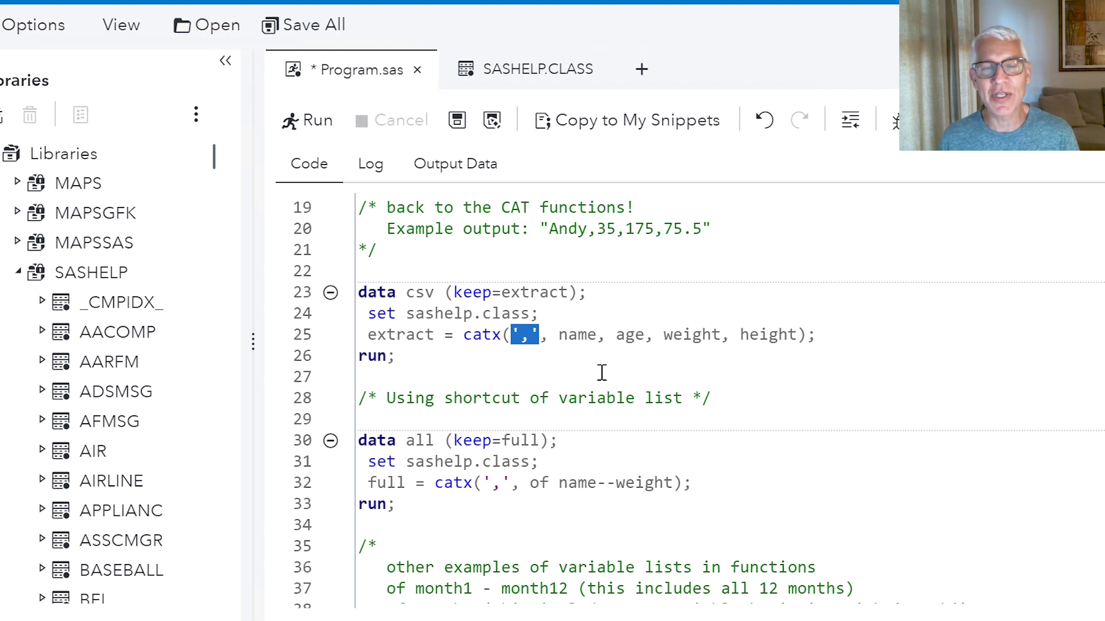
pyautogui.click(573, 338)
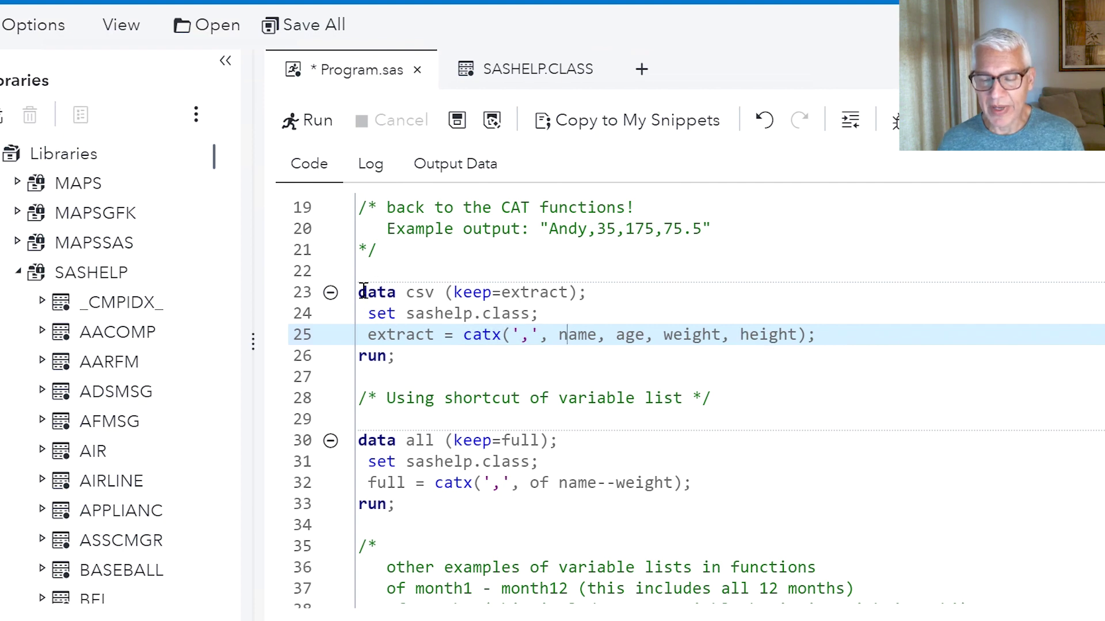
pyautogui.moveTo(361, 292); pyautogui.dragTo(464, 357)
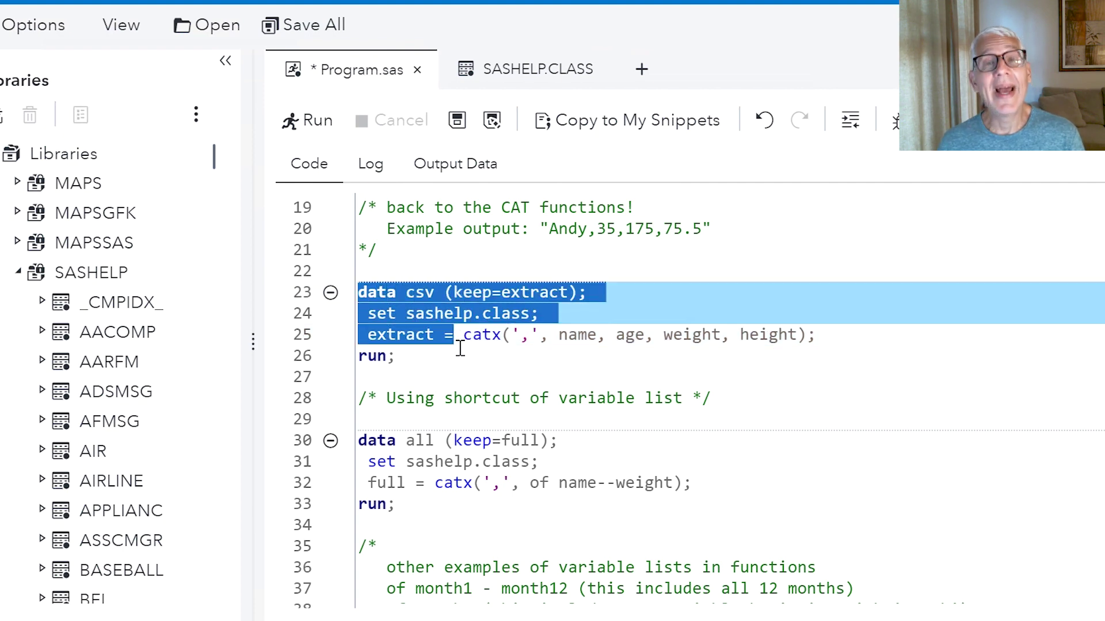
# Step: Run the CATX csv step and view WORK.CSV rows like 'Alfred,14,112.5,69'
pyautogui.click(310, 120)
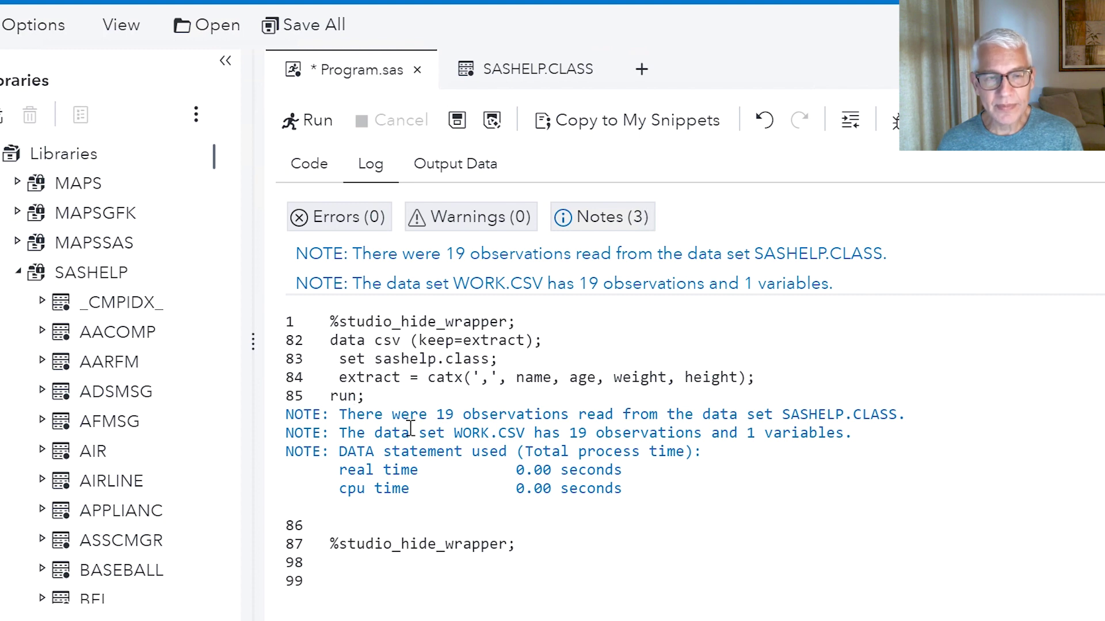
pyautogui.click(458, 181)
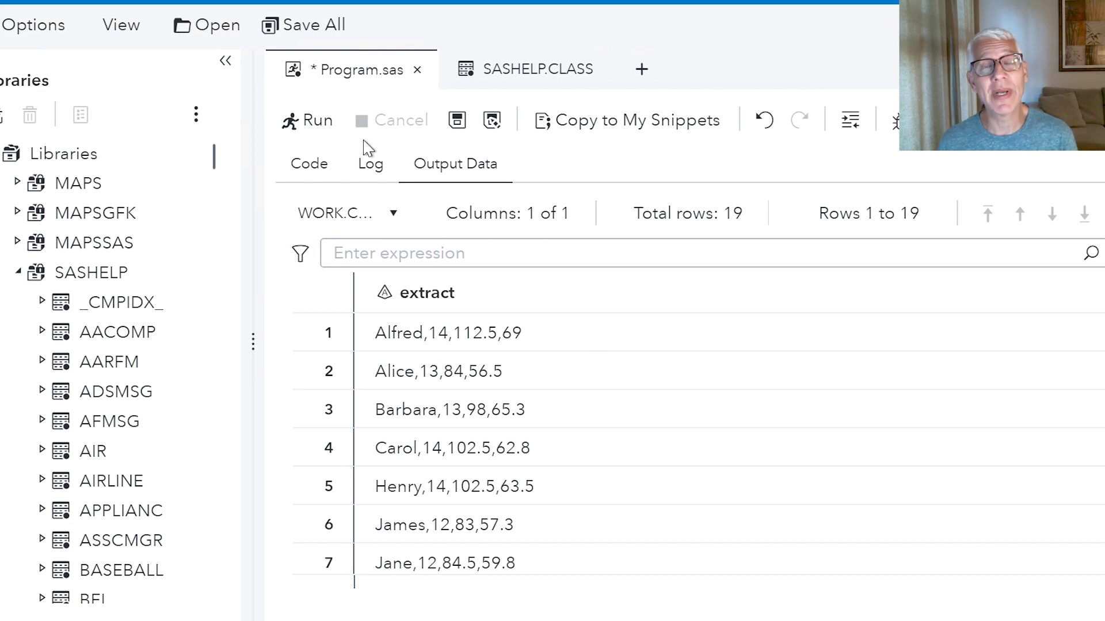
pyautogui.click(329, 166)
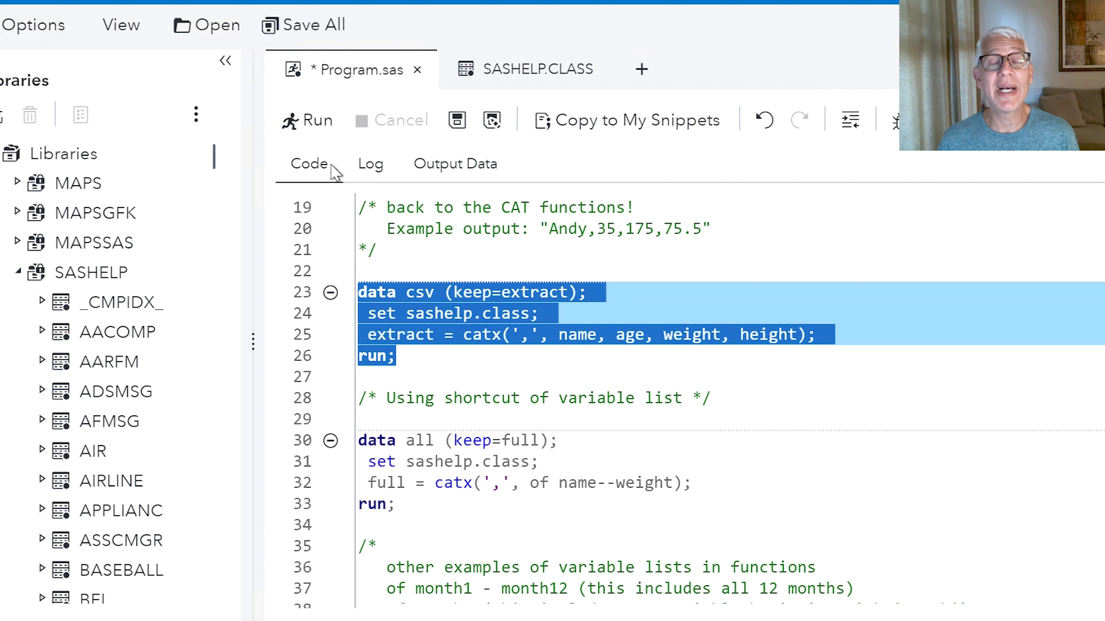
# Step: Rerun the csv step on lines 23–26 and view extract values like 'Alfred, 14, 112.5, 69'
pyautogui.click(535, 341)
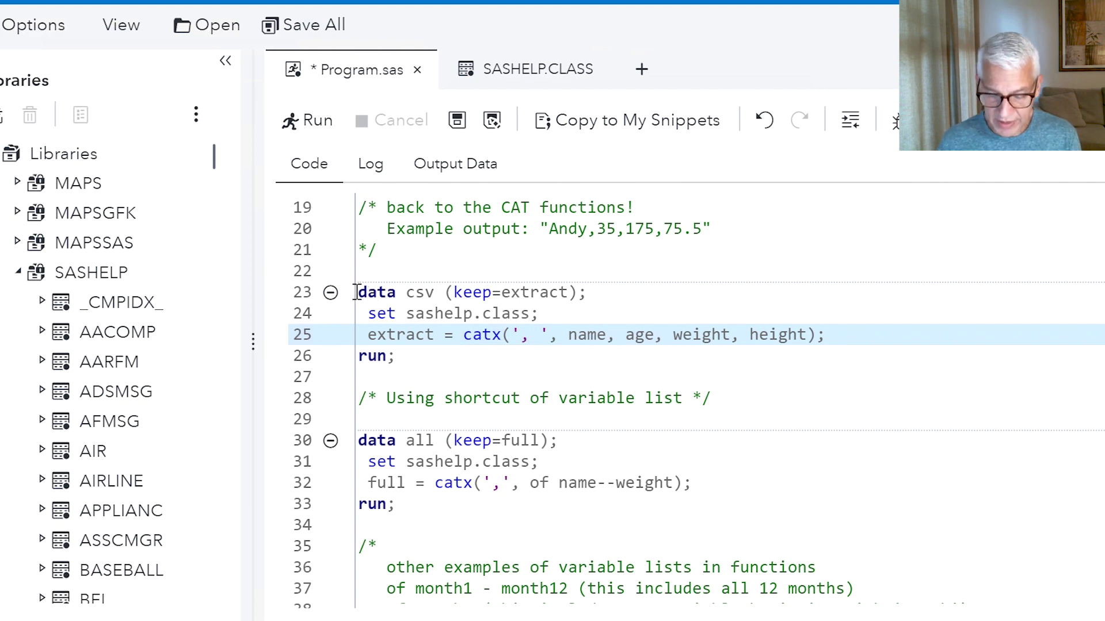
pyautogui.moveTo(372, 298); pyautogui.dragTo(401, 356)
pyautogui.click(368, 312)
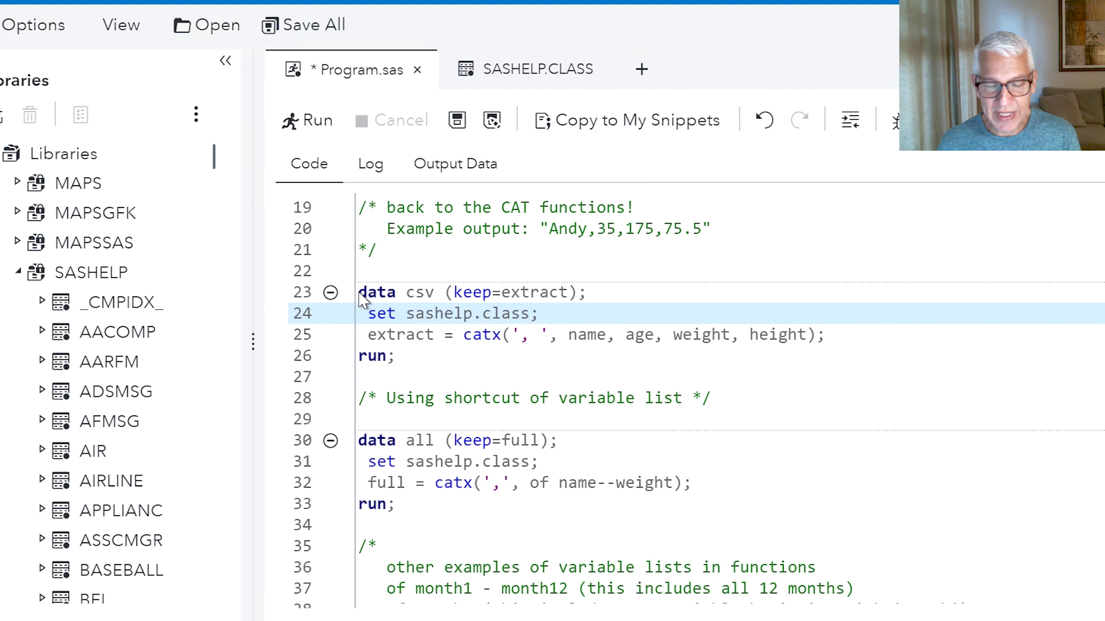
pyautogui.moveTo(359, 294); pyautogui.dragTo(416, 356)
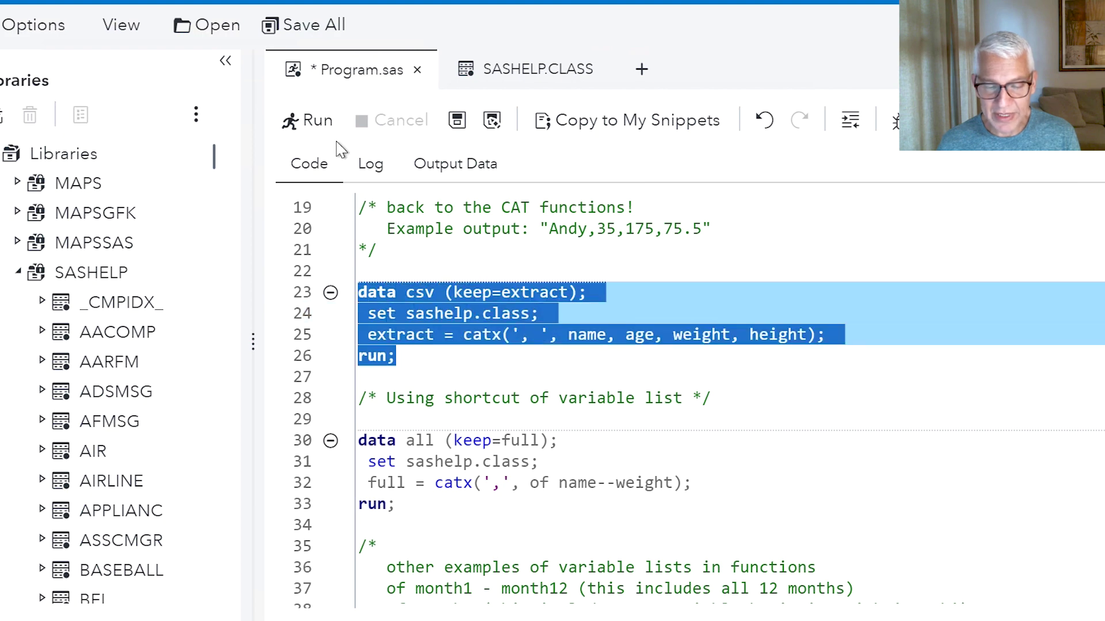
pyautogui.click(313, 125)
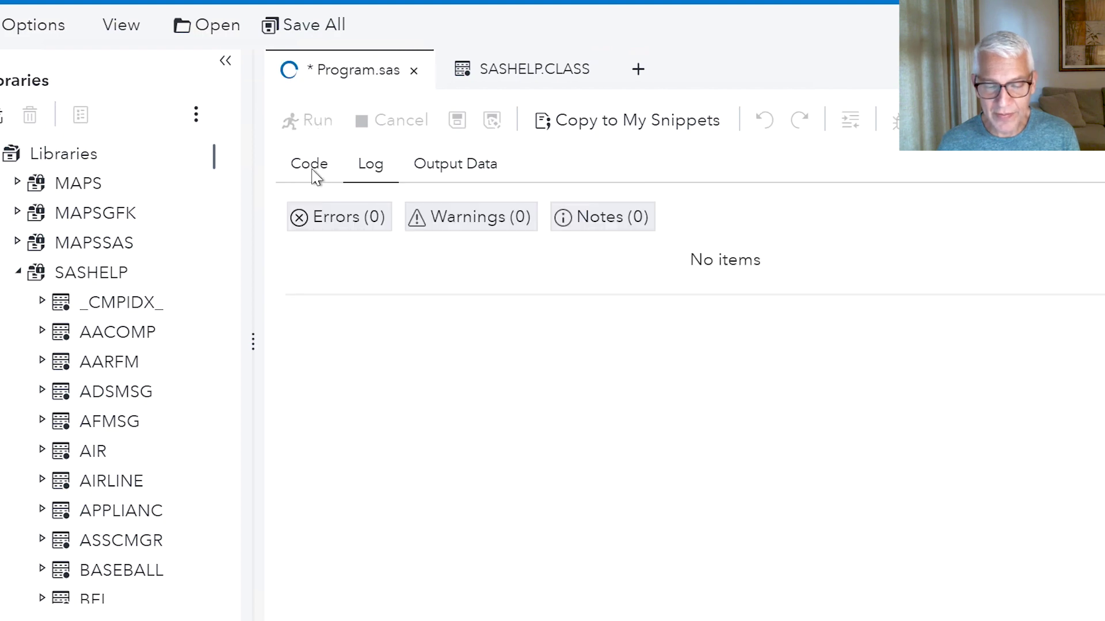
pyautogui.click(446, 169)
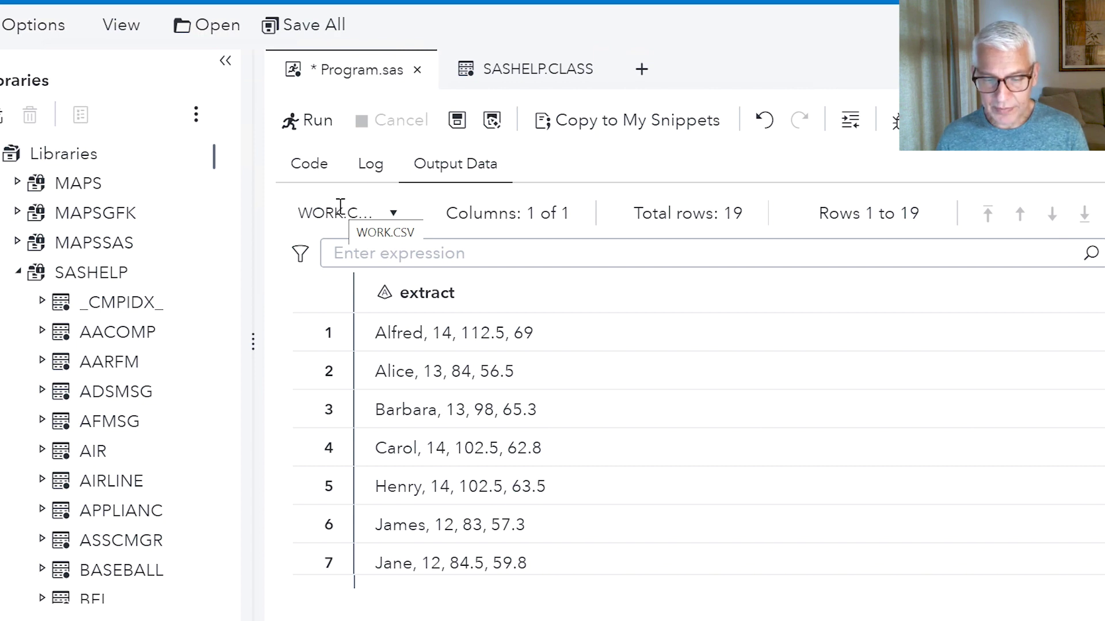
# Step: Check the extract column's properties, showing character length 200, then cancel
pyautogui.rightClick(462, 295)
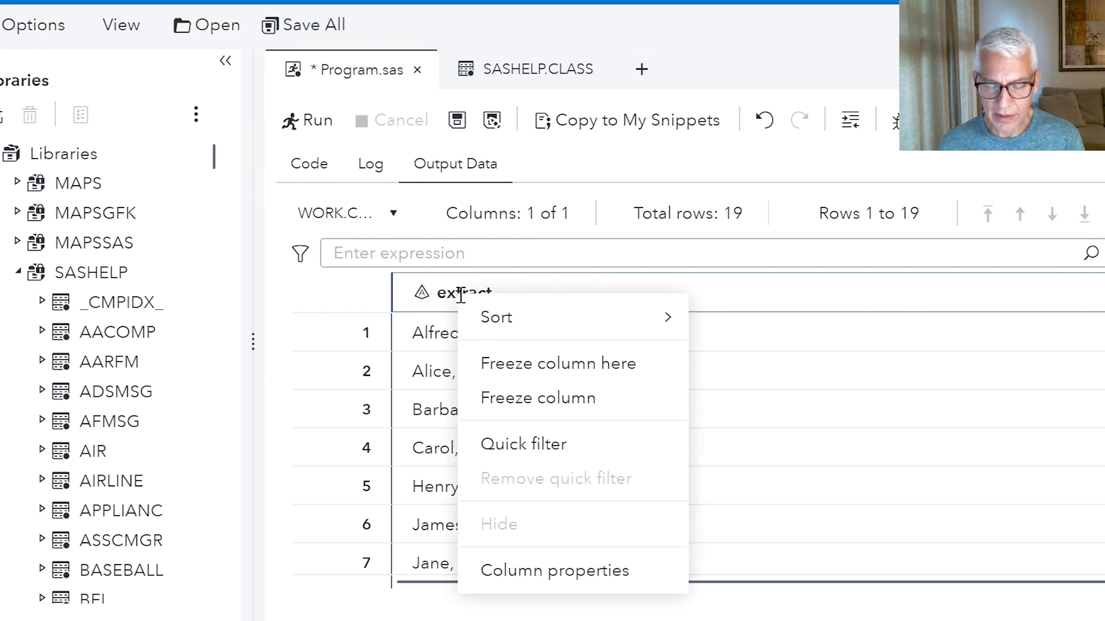
pyautogui.click(537, 573)
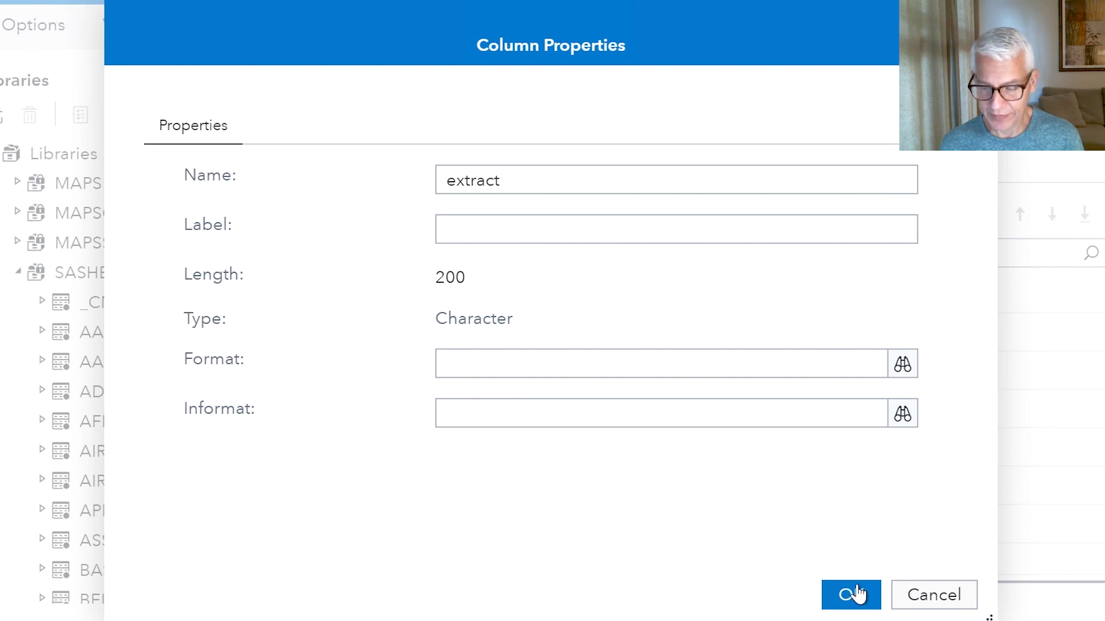
pyautogui.click(917, 593)
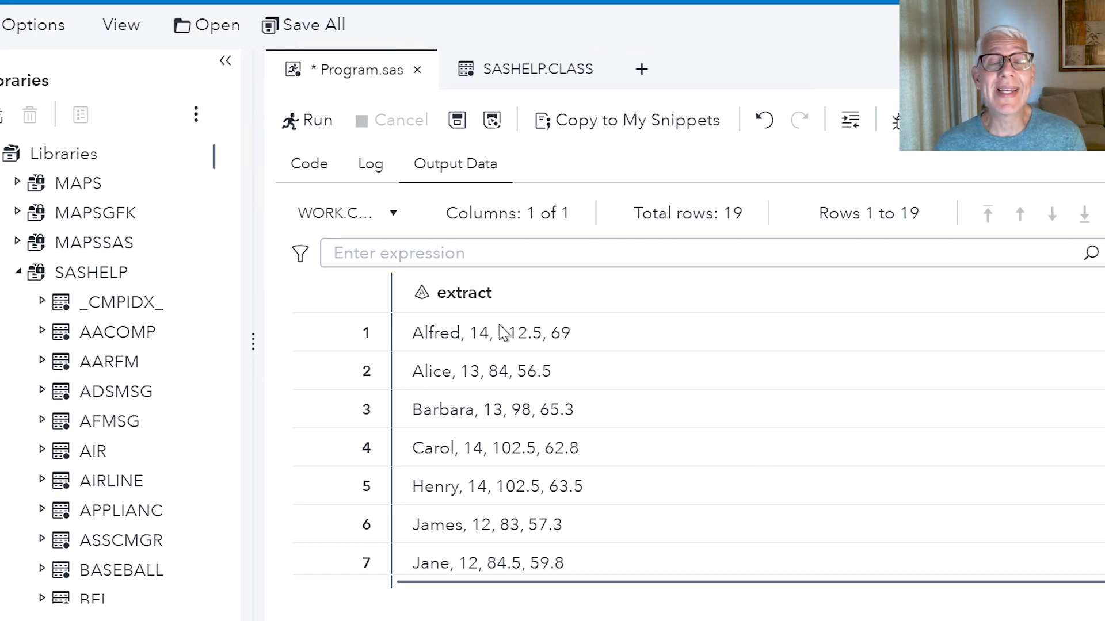
# Step: Add 'length extract $ 50;' after the set statement and select lines 23–27
pyautogui.click(311, 168)
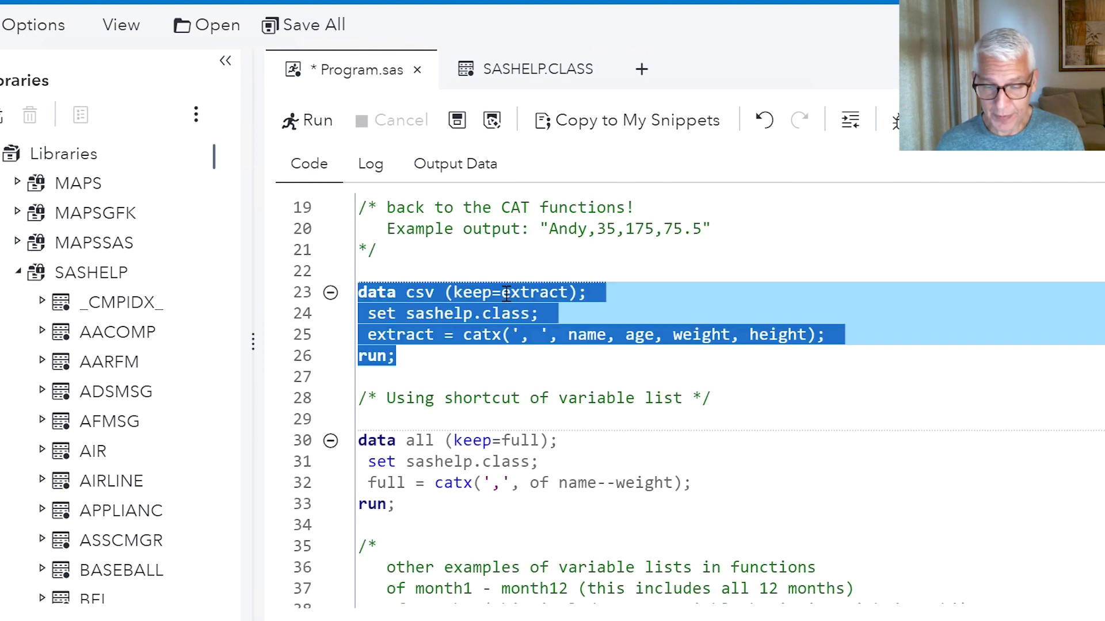
pyautogui.click(559, 313)
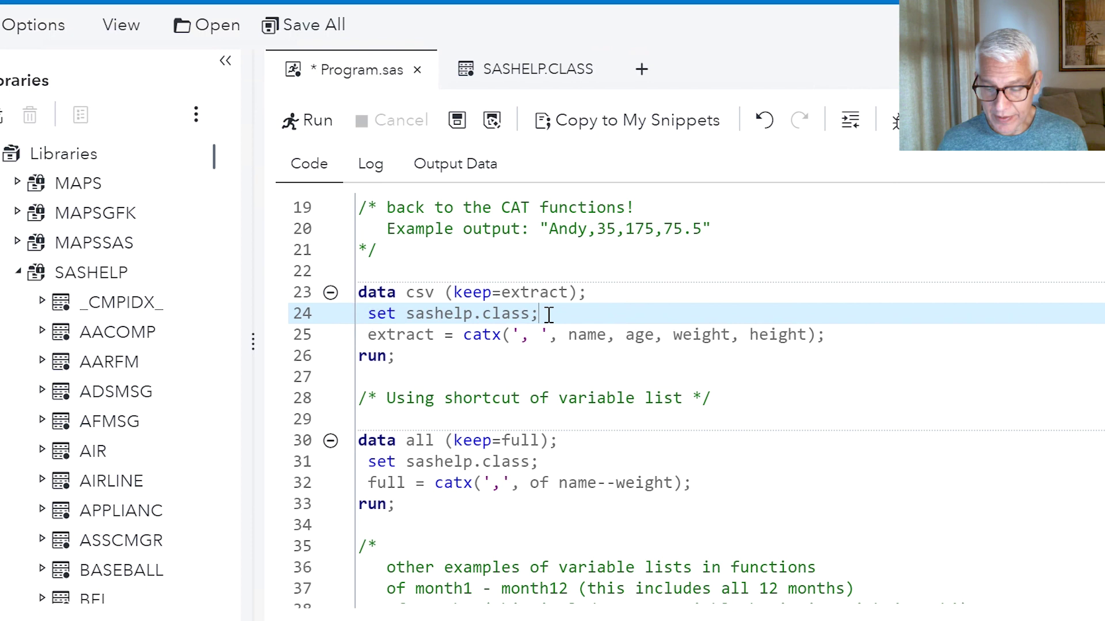
pyautogui.press('Return')
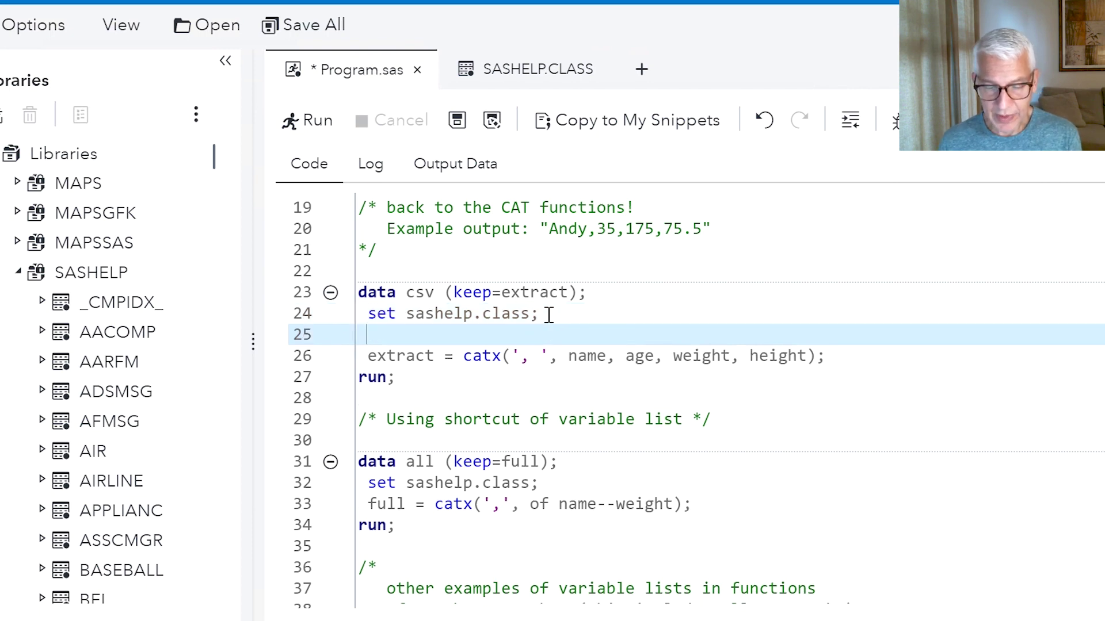
pyautogui.write('leng')
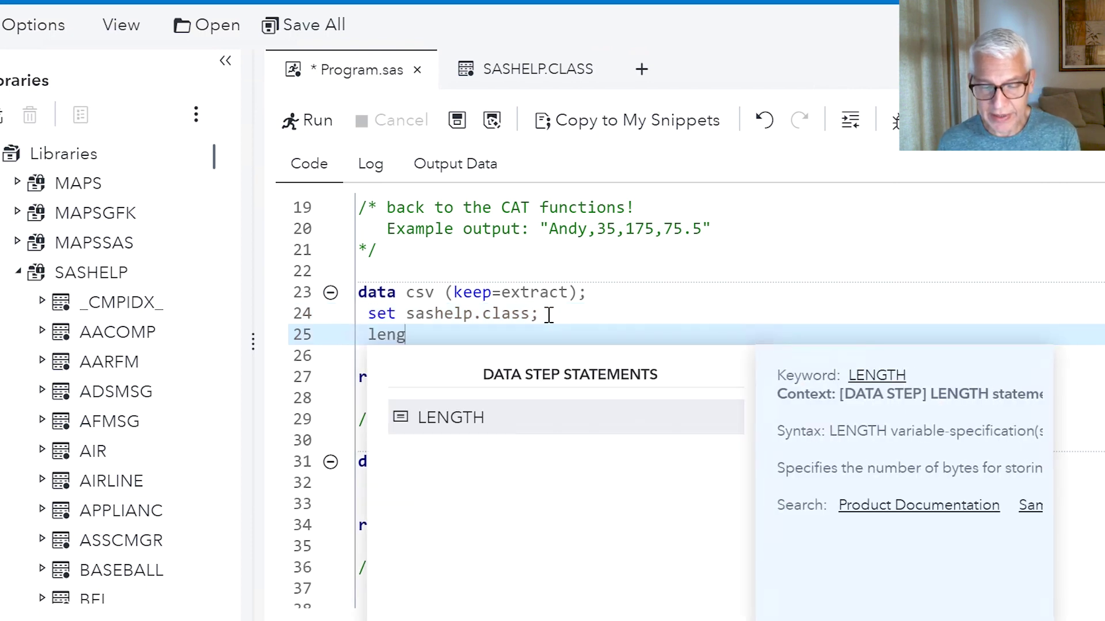
pyautogui.write('th e')
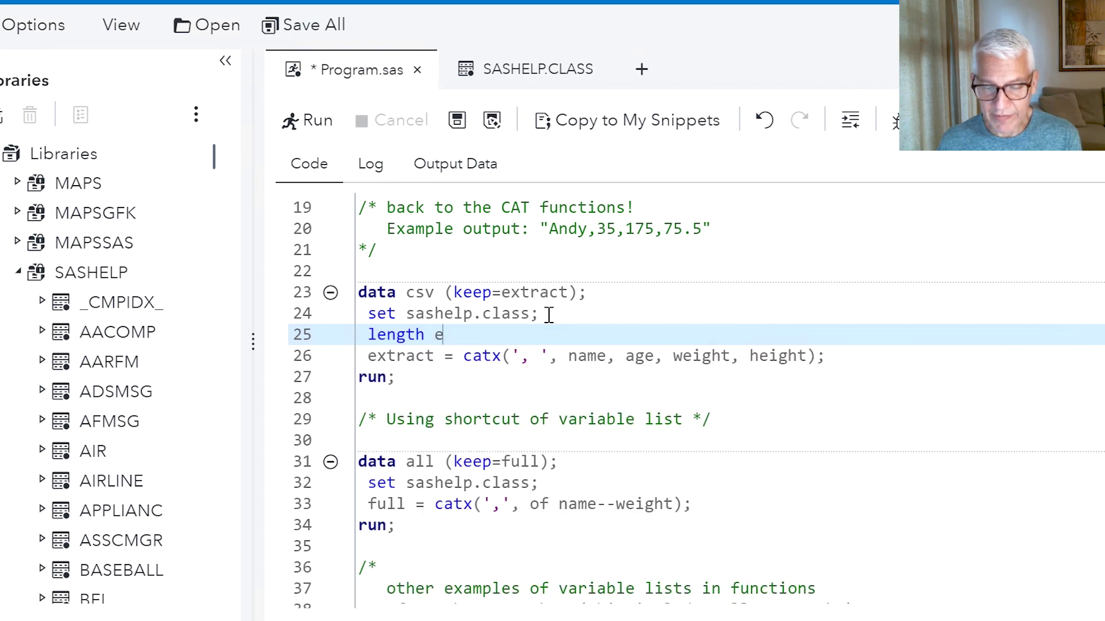
pyautogui.write('xtract ')
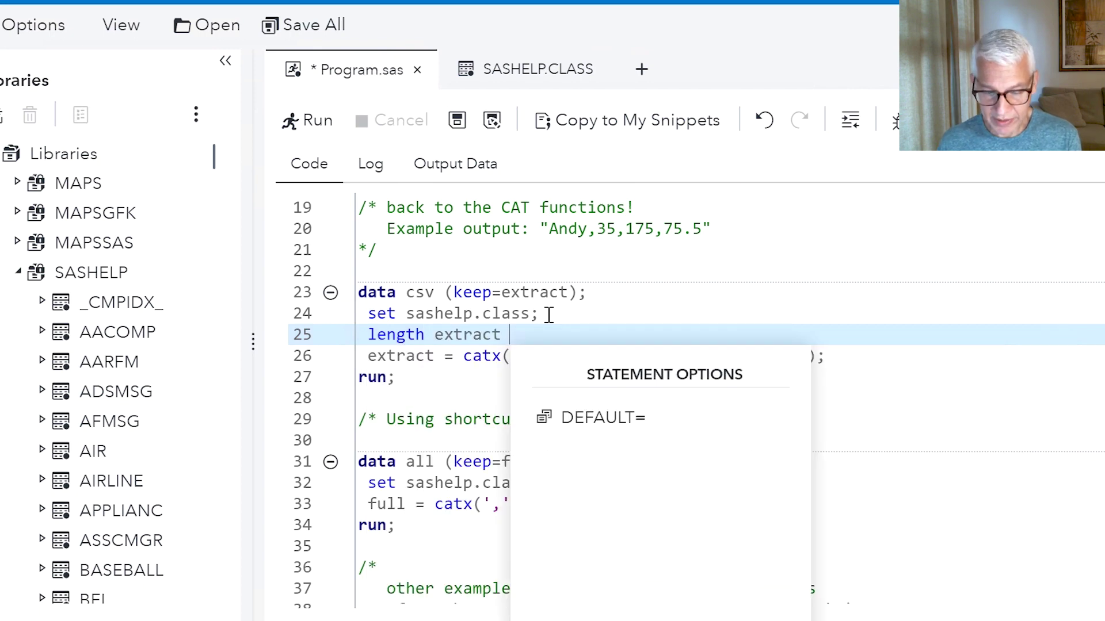
pyautogui.write('$')
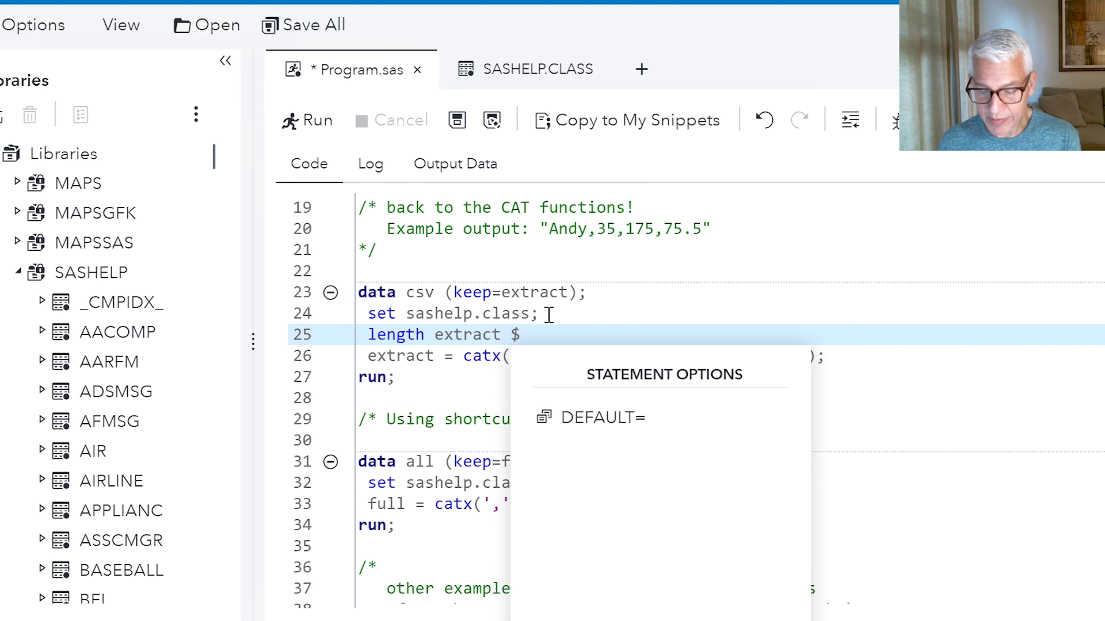
pyautogui.write(' 50;')
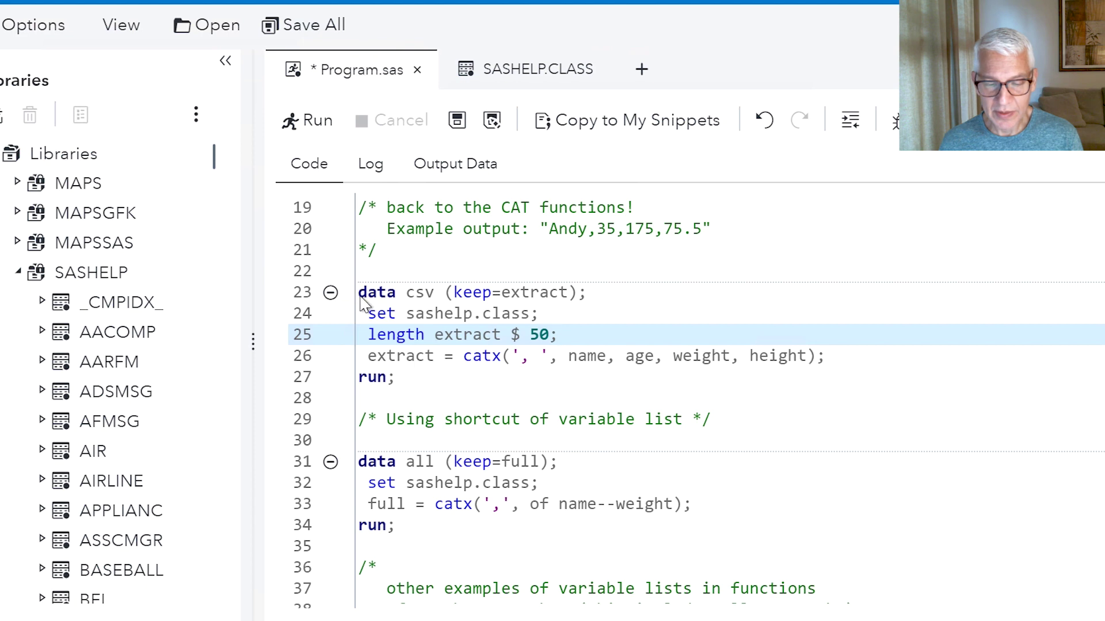
pyautogui.moveTo(358, 293); pyautogui.dragTo(419, 373)
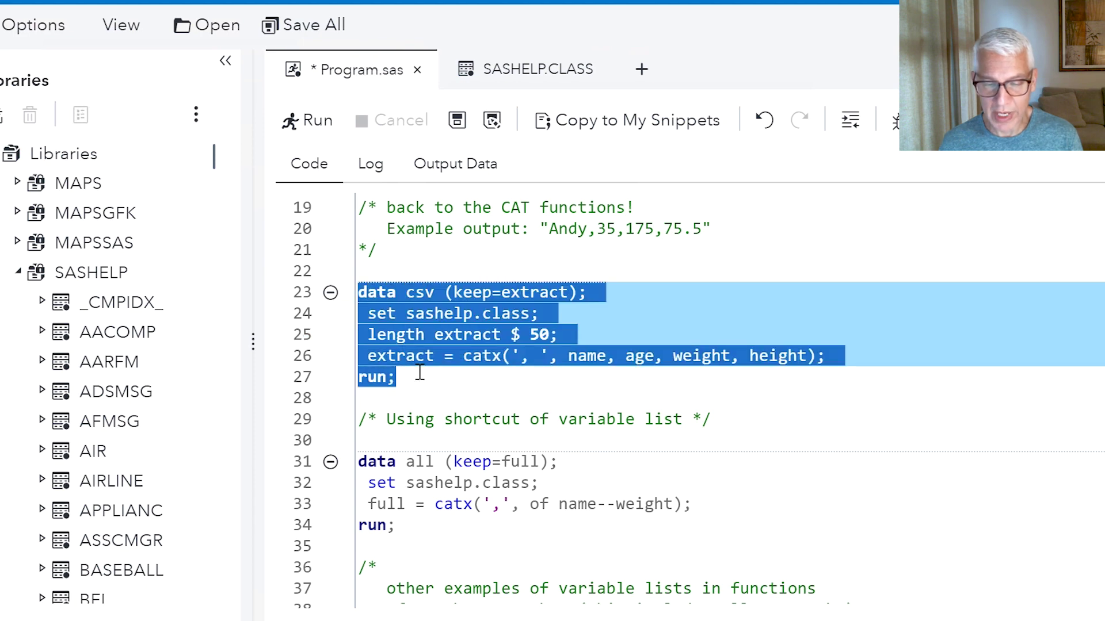
# Step: Rerun the csv step and confirm WORK.CSV's extract column now has length 50
pyautogui.click(314, 130)
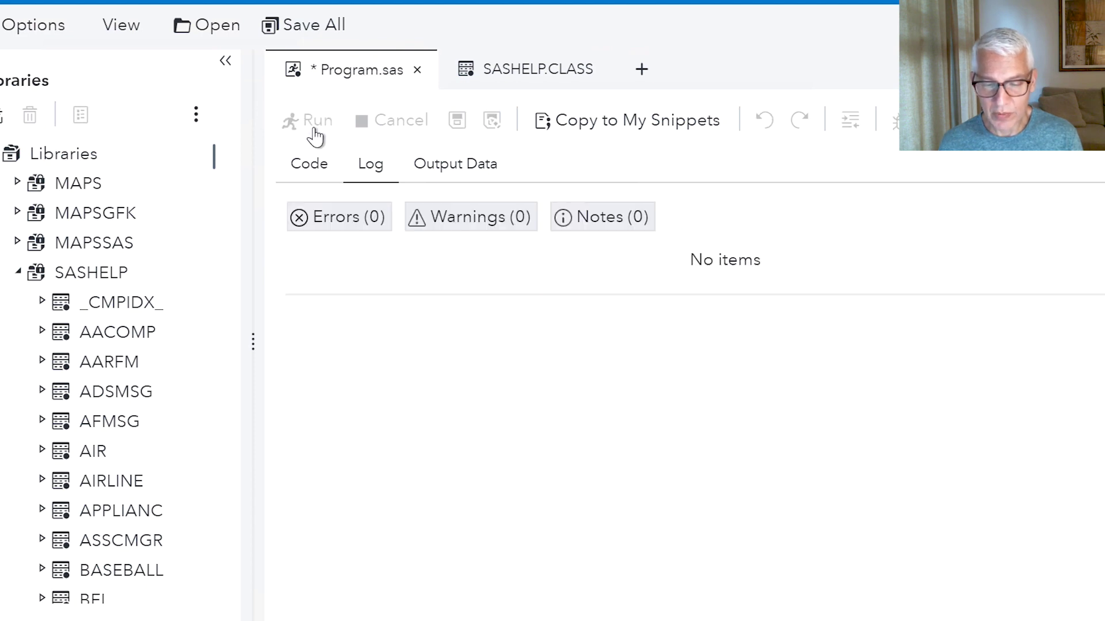
pyautogui.click(442, 173)
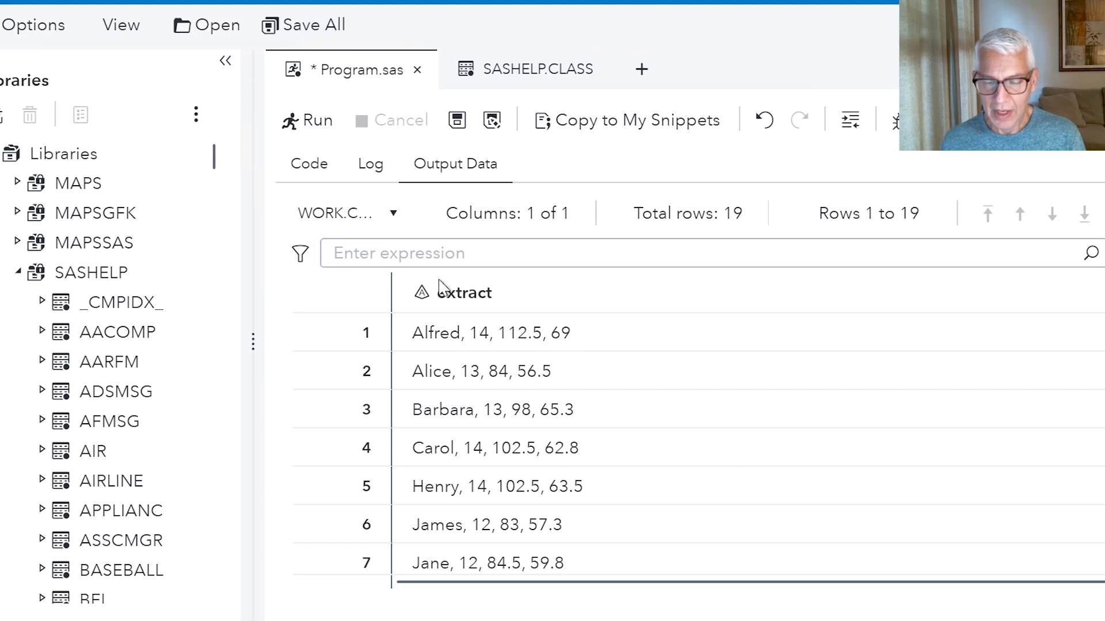
pyautogui.rightClick(449, 292)
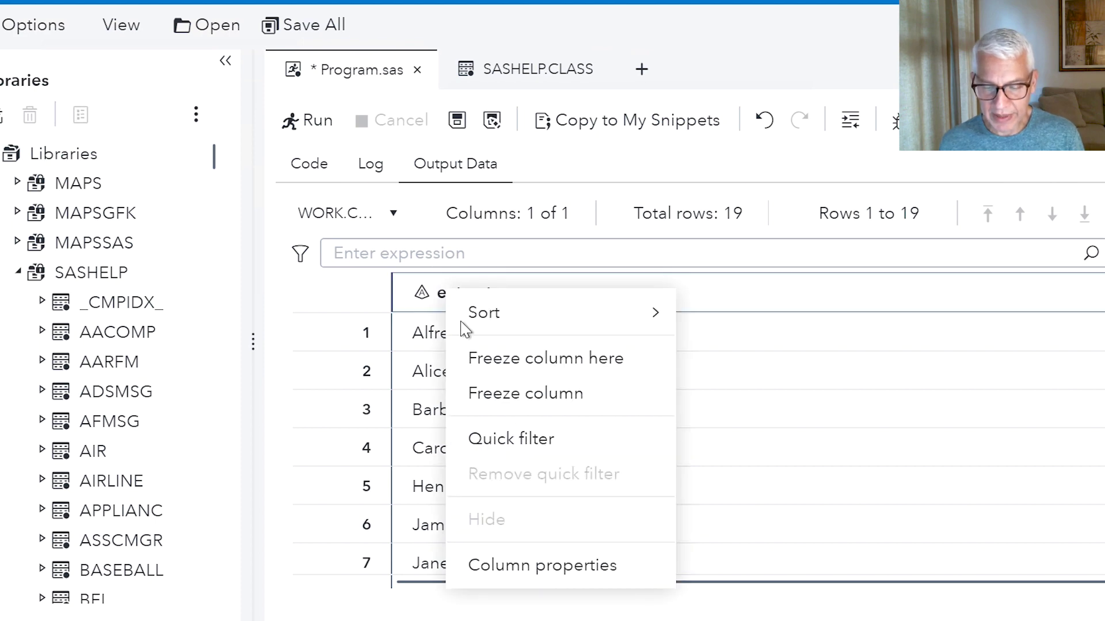
pyautogui.click(548, 570)
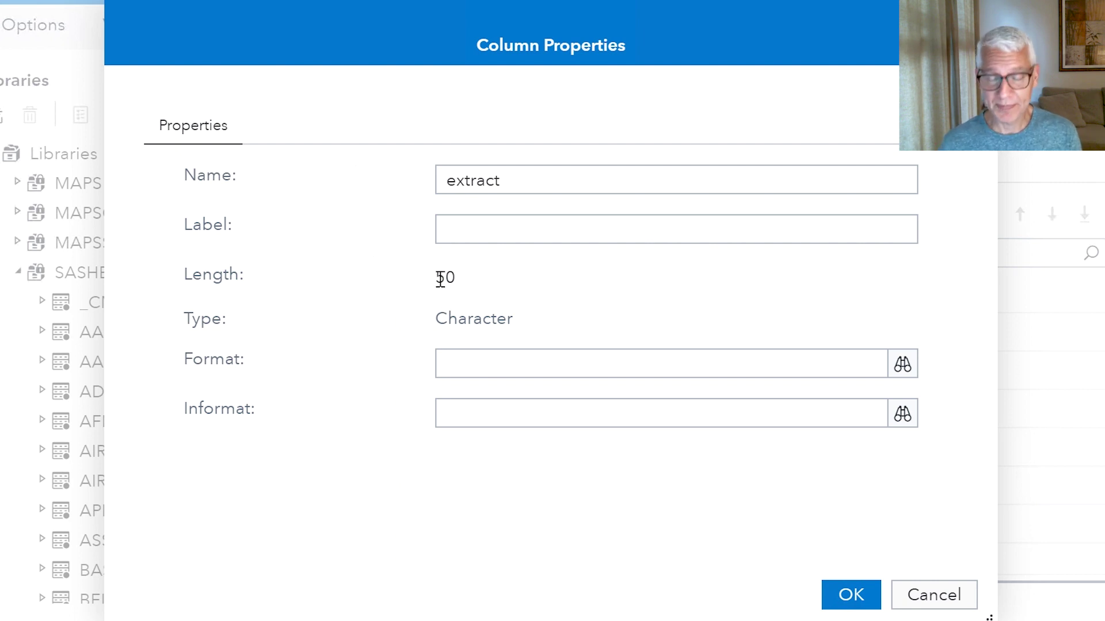
pyautogui.click(851, 598)
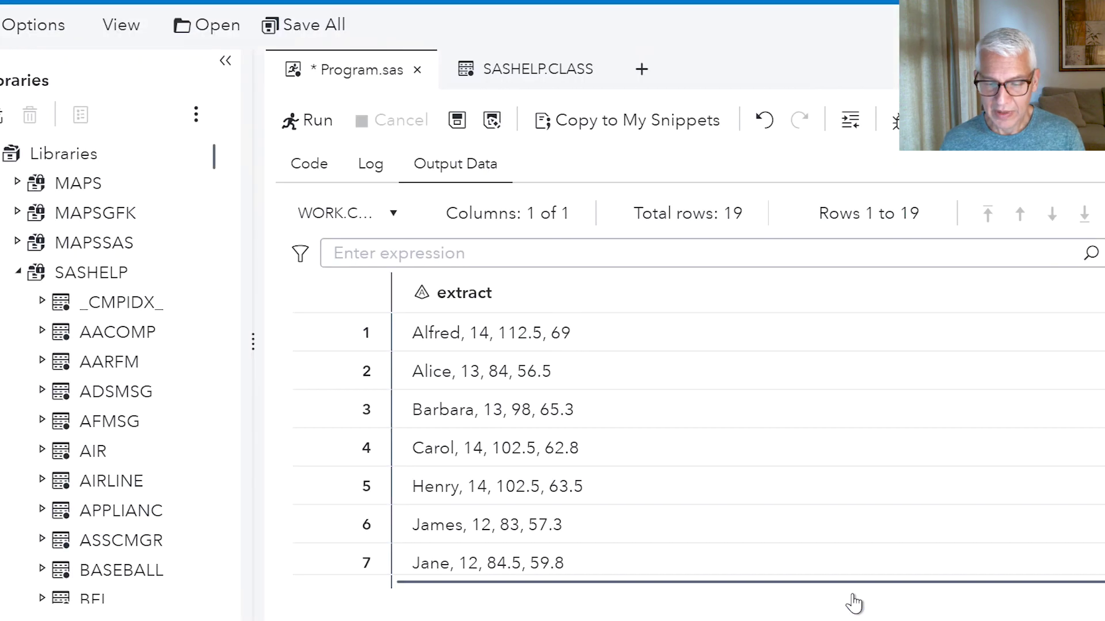
pyautogui.click(311, 177)
pyautogui.scroll(-1, 490, 407)
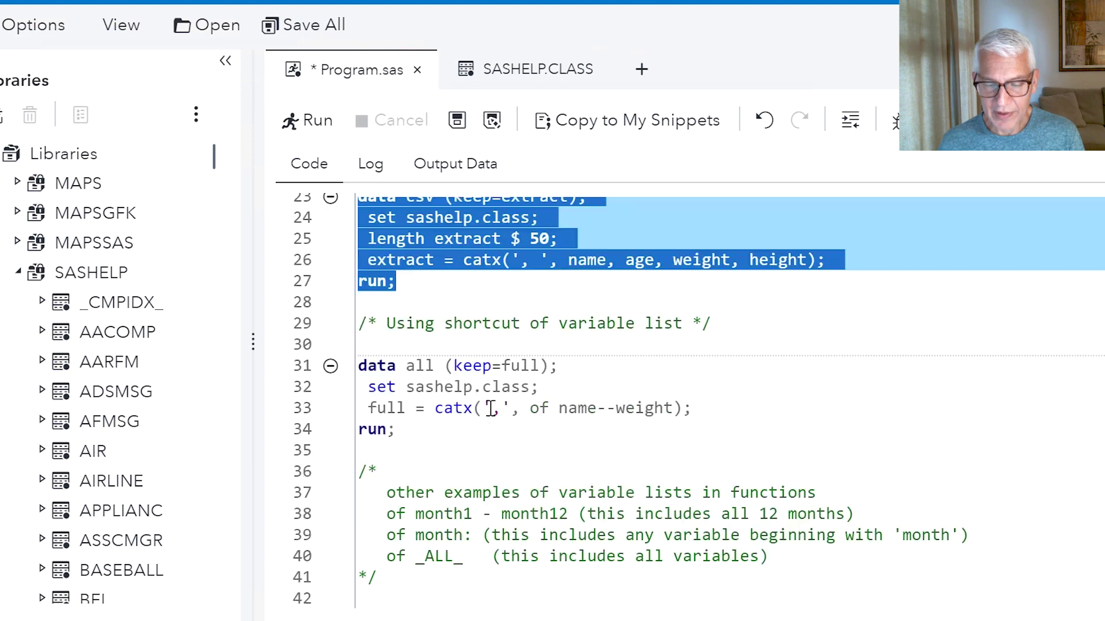
pyautogui.scroll(-1, 489, 404)
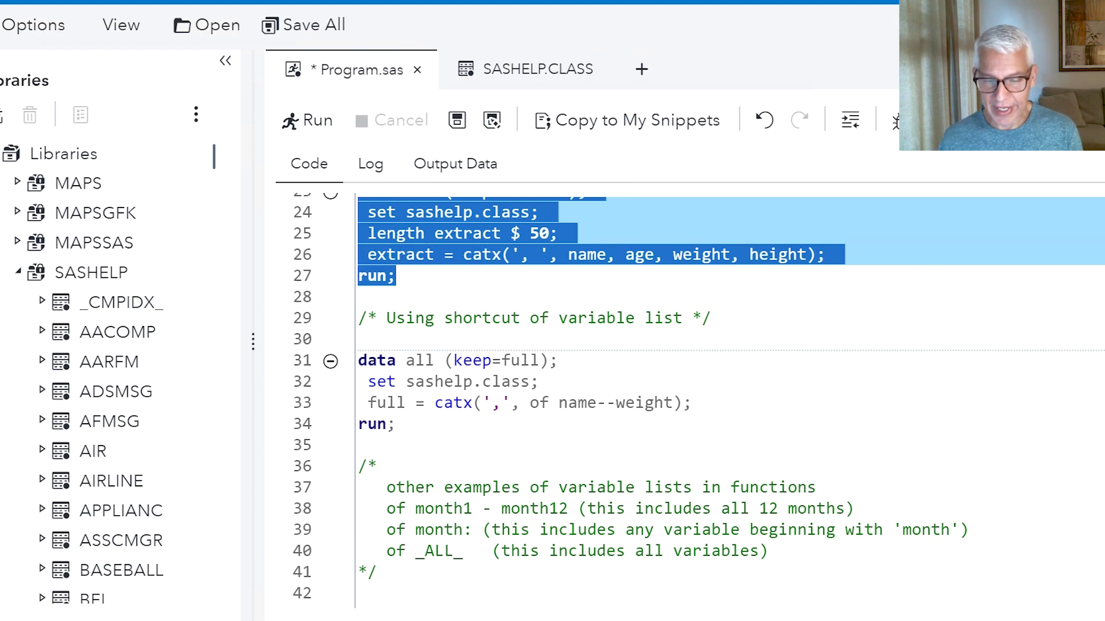
pyautogui.click(416, 361)
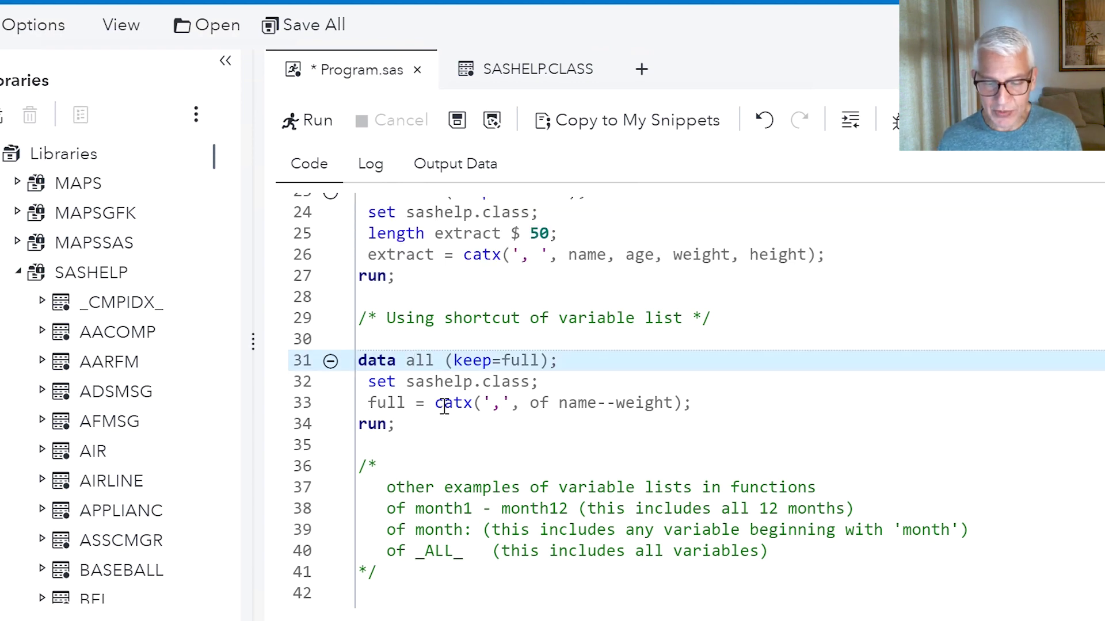
pyautogui.click(449, 404)
pyautogui.doubleClick(449, 404)
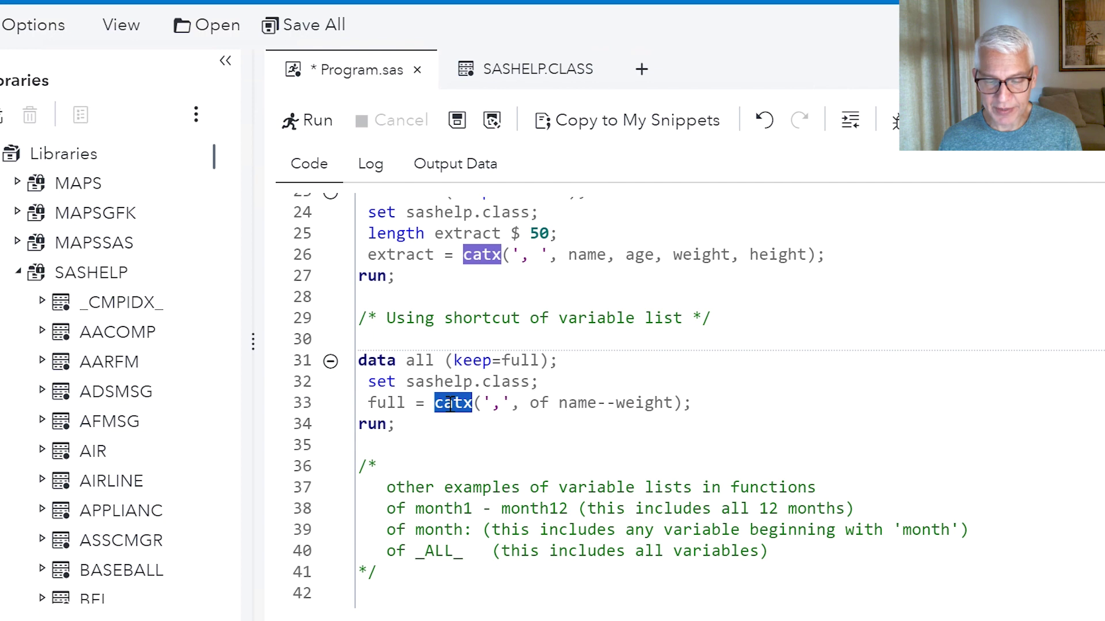
pyautogui.click(486, 404)
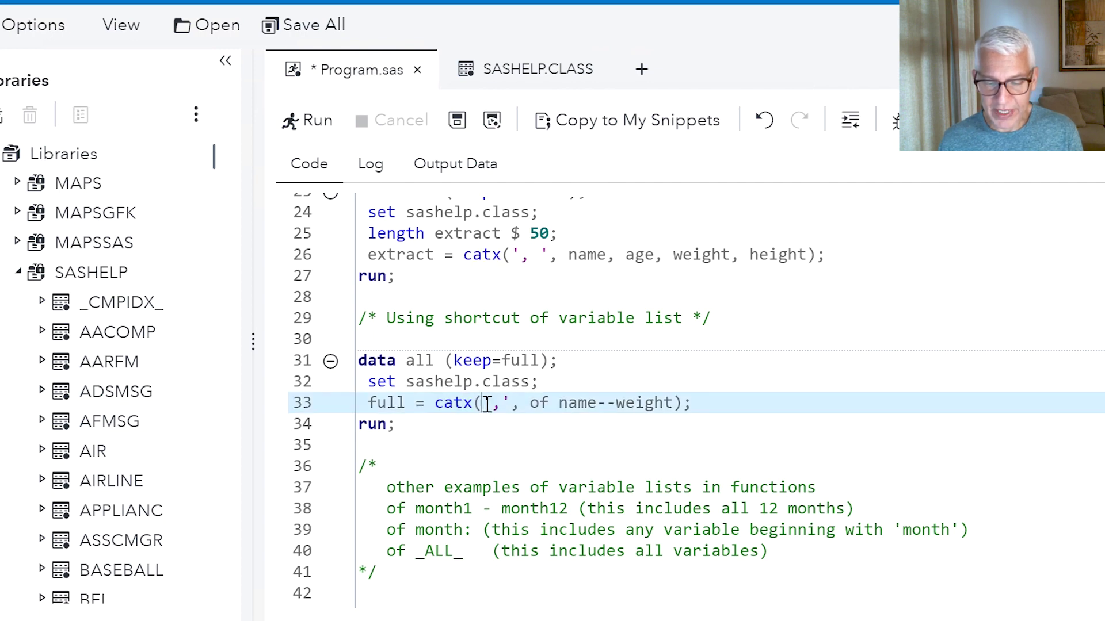
pyautogui.moveTo(483, 404); pyautogui.dragTo(511, 405)
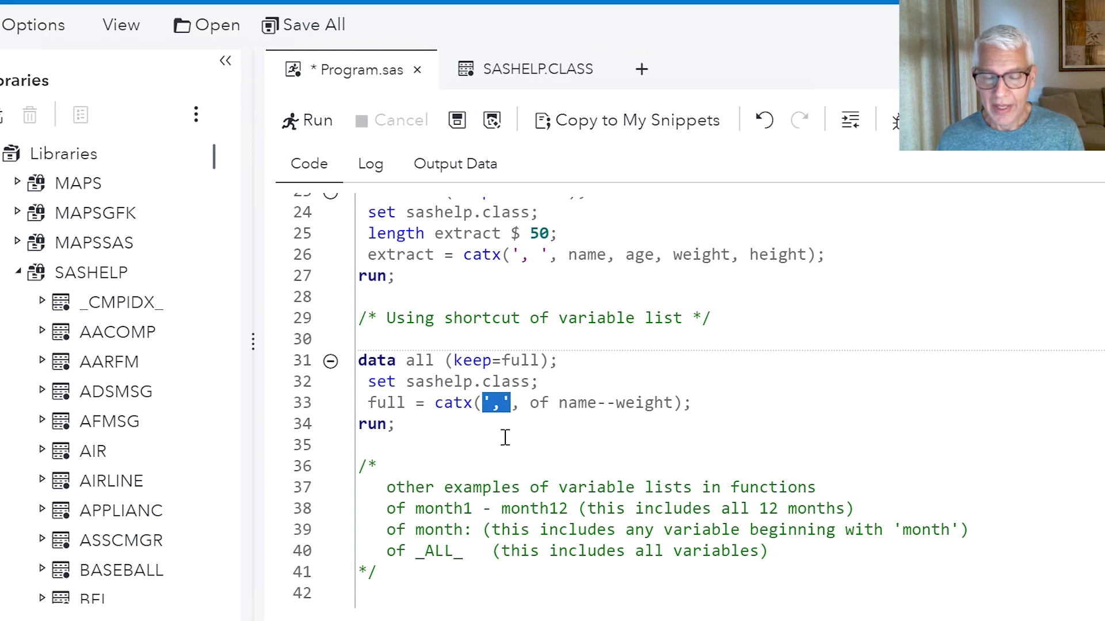
pyautogui.click(535, 411)
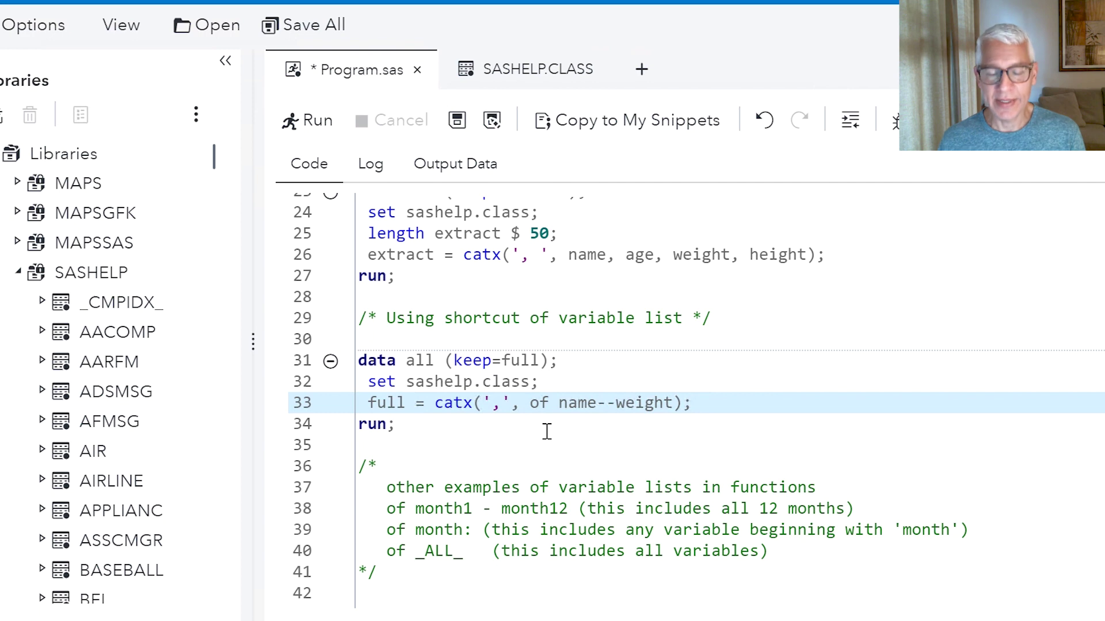
pyautogui.moveTo(528, 403); pyautogui.dragTo(548, 403)
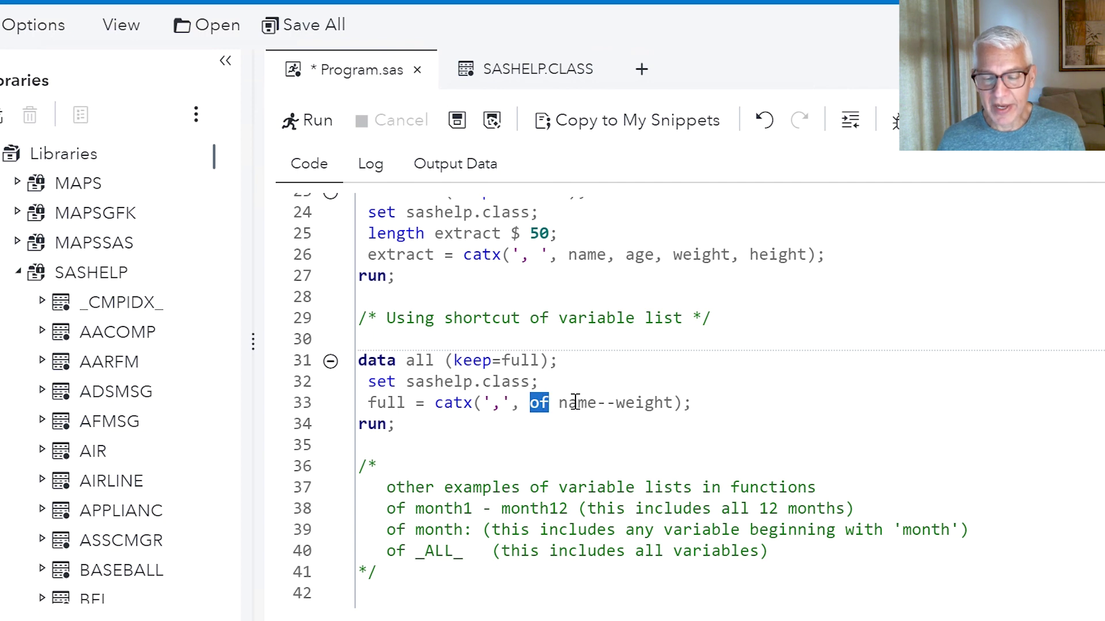
pyautogui.click(576, 403)
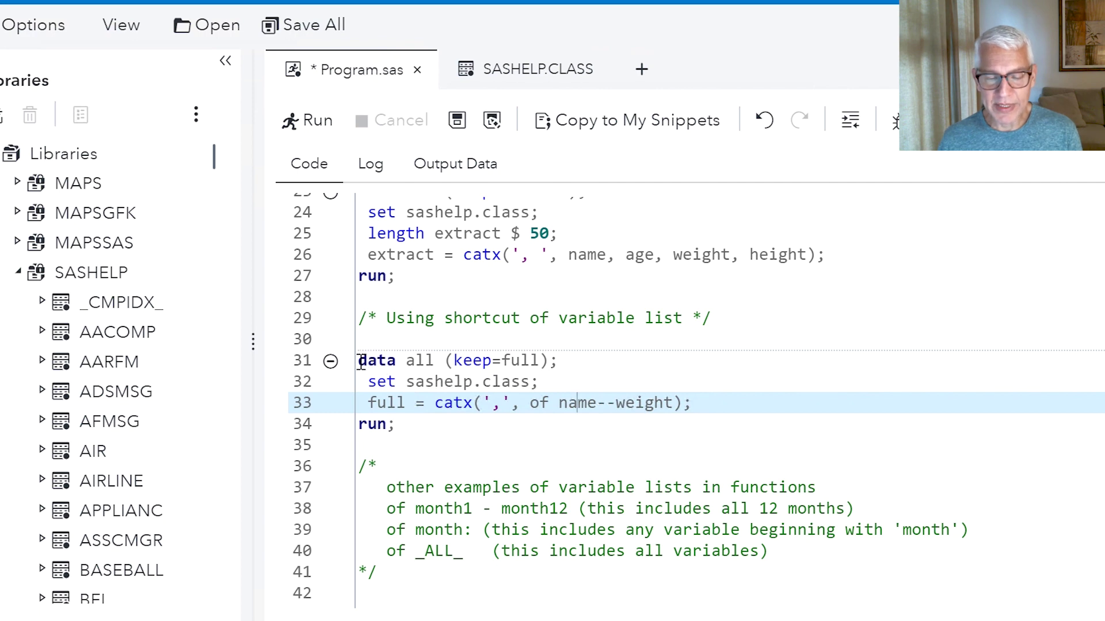
pyautogui.moveTo(360, 361); pyautogui.dragTo(422, 426)
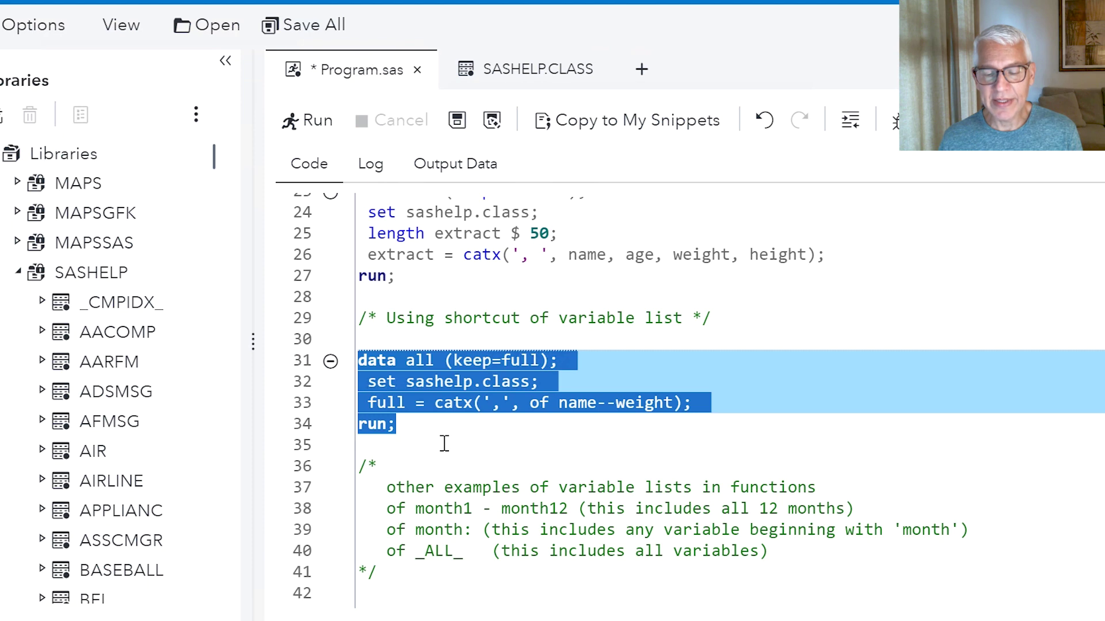
# Step: Run the name--weight CATX step and view WORK.ALL's comma-joined full column
pyautogui.click(309, 130)
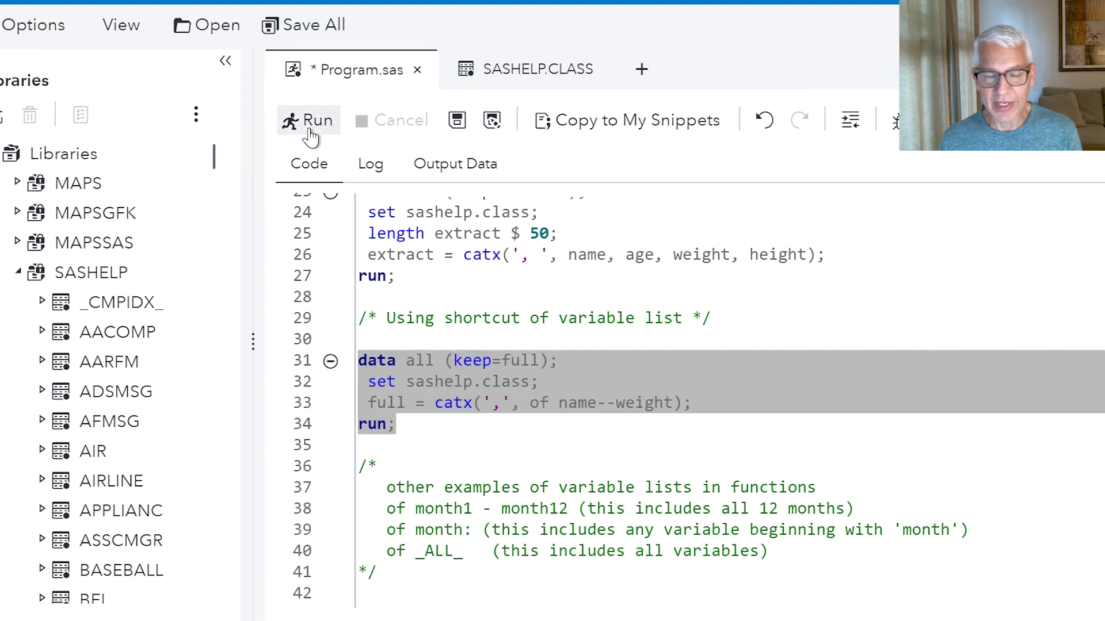
pyautogui.click(449, 170)
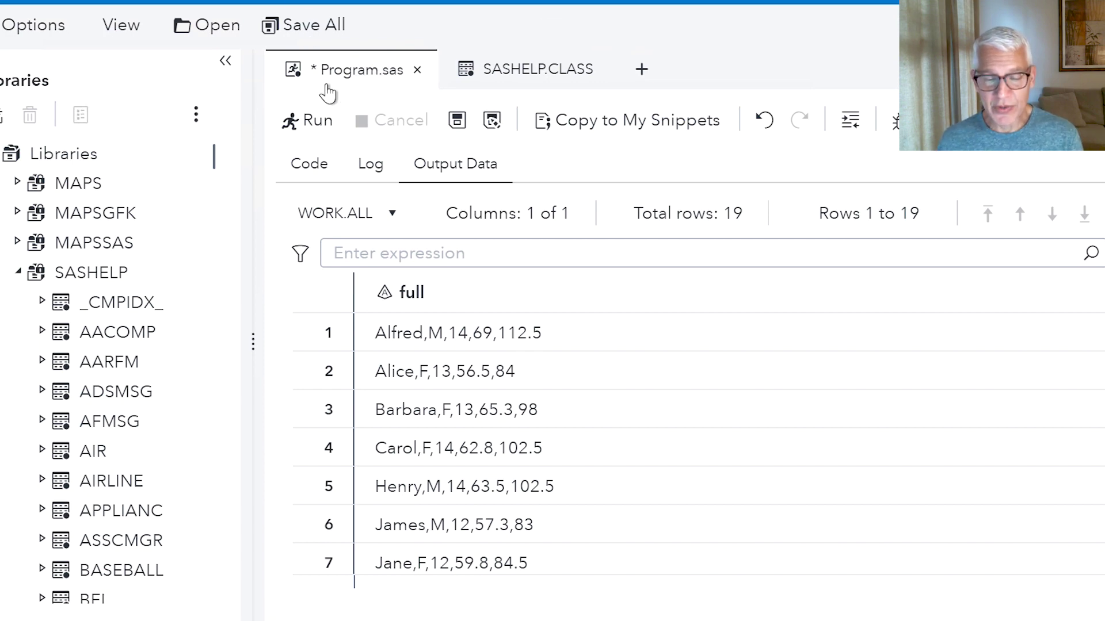
pyautogui.click(312, 165)
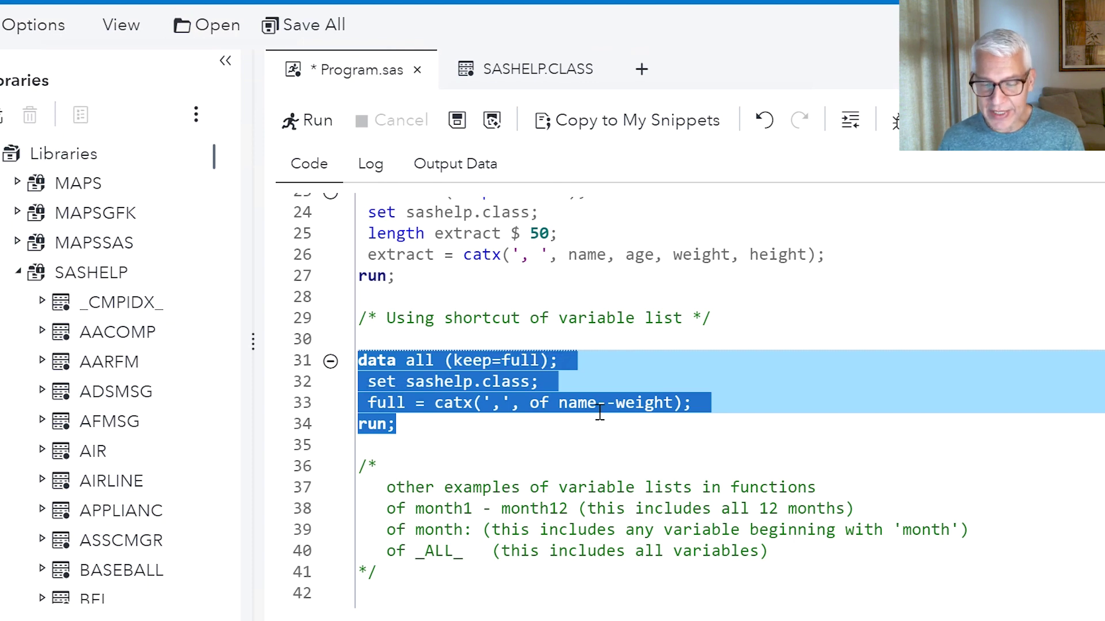
# Step: Use '|' as the catx delimiter, list name-character-weight, and select lines 31–34
pyautogui.click(499, 408)
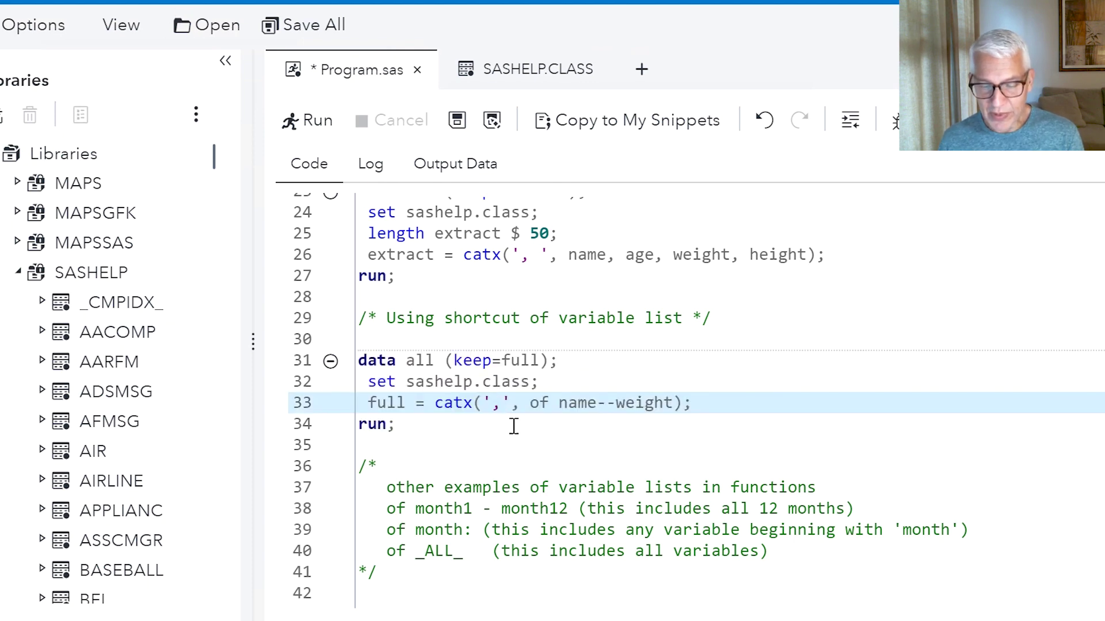
pyautogui.press('BackSpace')
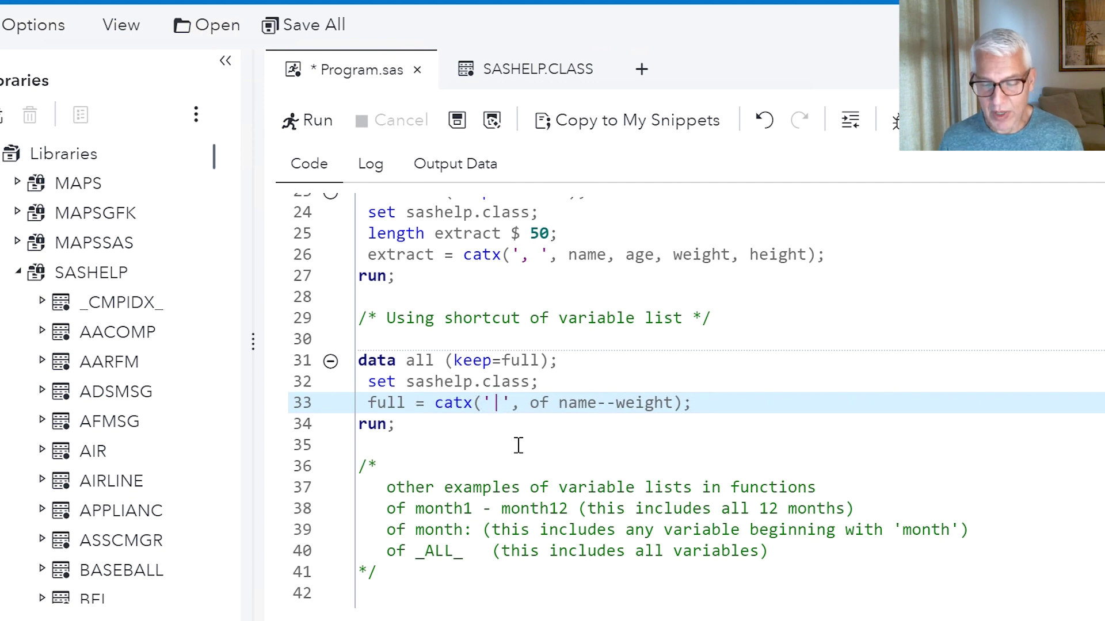
pyautogui.click(605, 403)
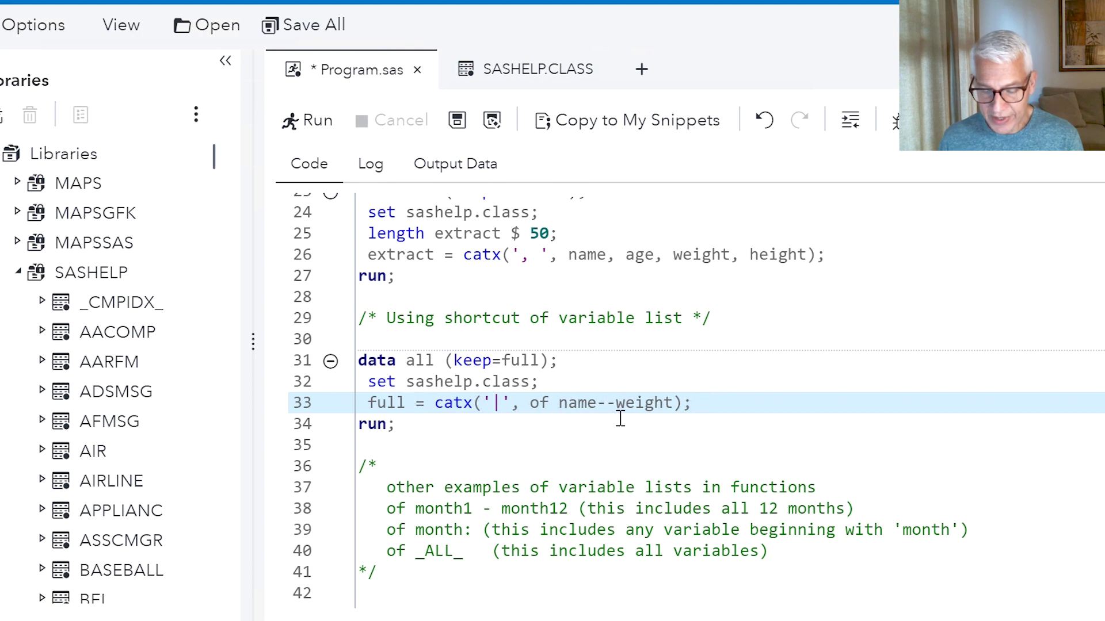
pyautogui.write('chara')
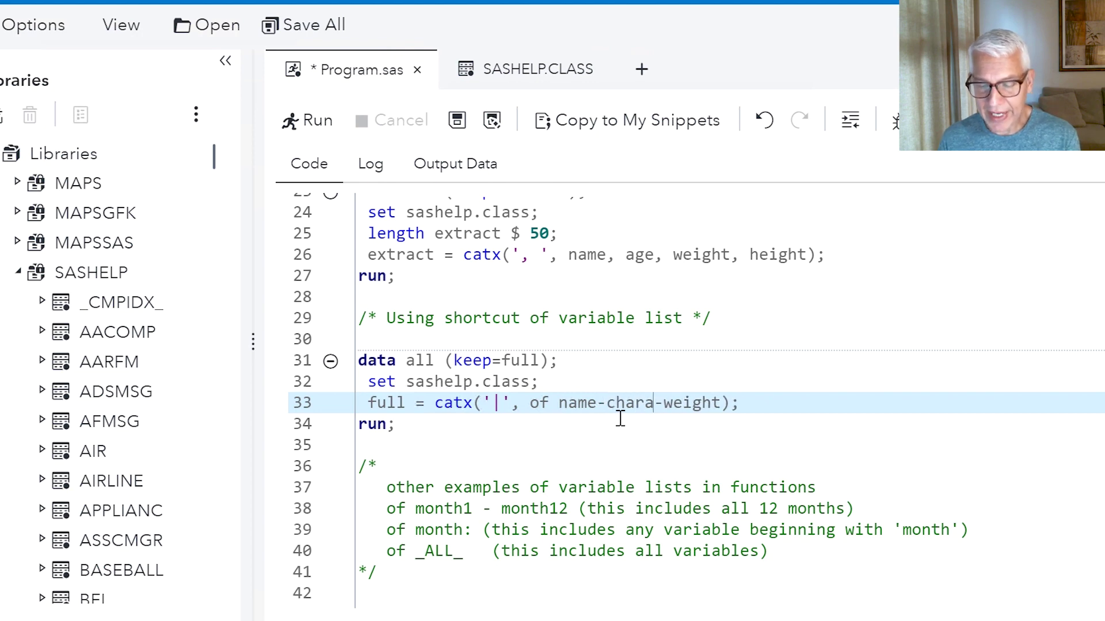
pyautogui.write('cter')
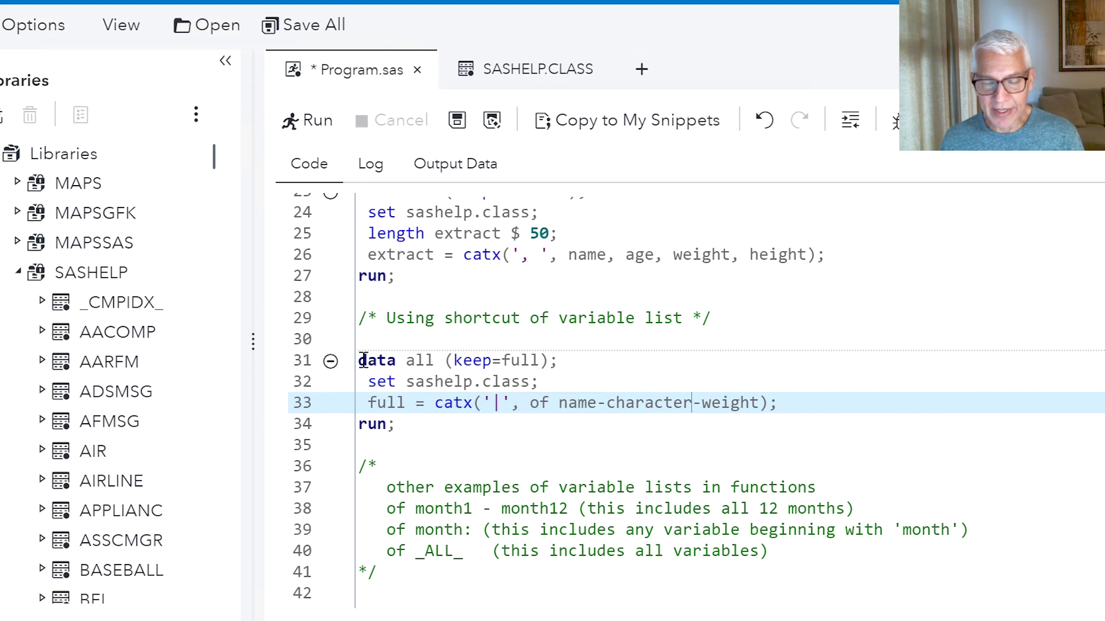
pyautogui.moveTo(361, 361); pyautogui.dragTo(445, 432)
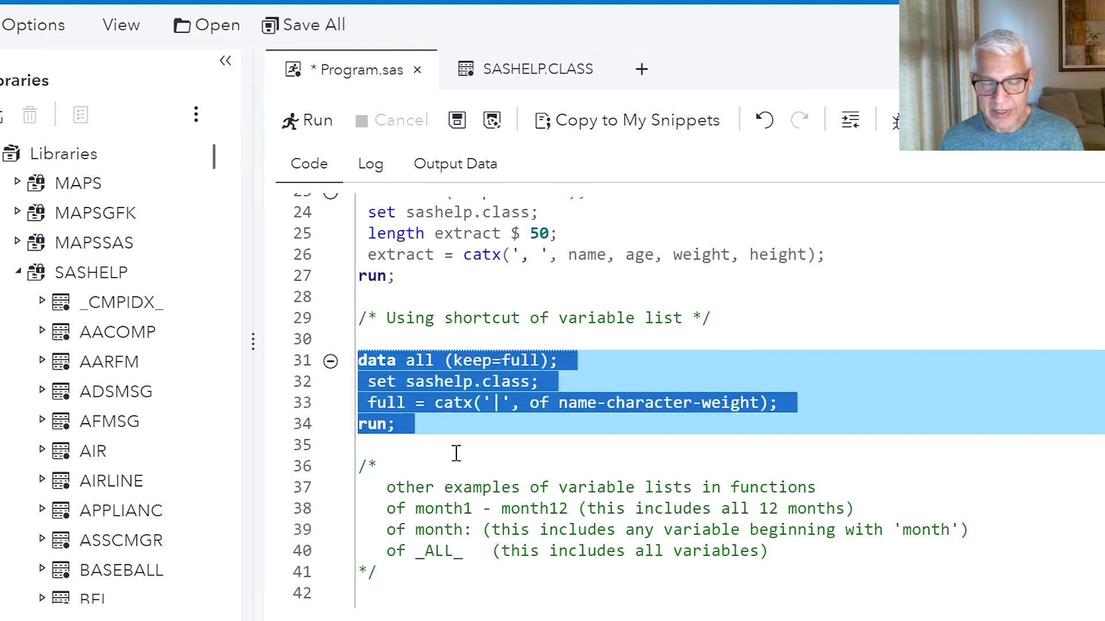
# Step: Run the edited DATA step and view WORK.ALL, whose full column shows values like Alfred|M
pyautogui.click(308, 125)
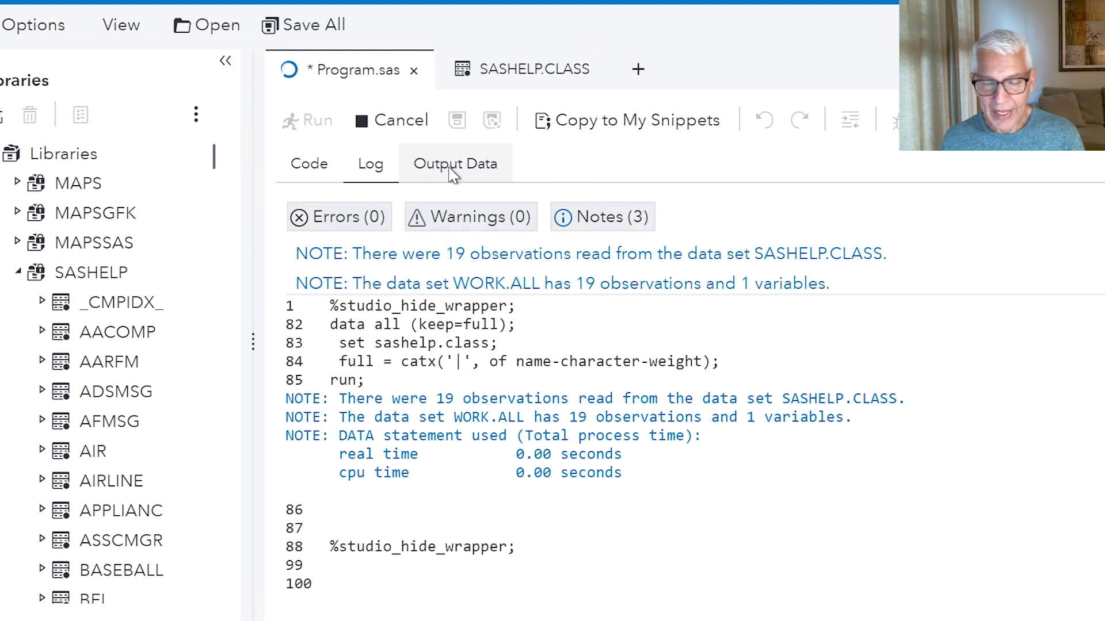
pyautogui.click(452, 173)
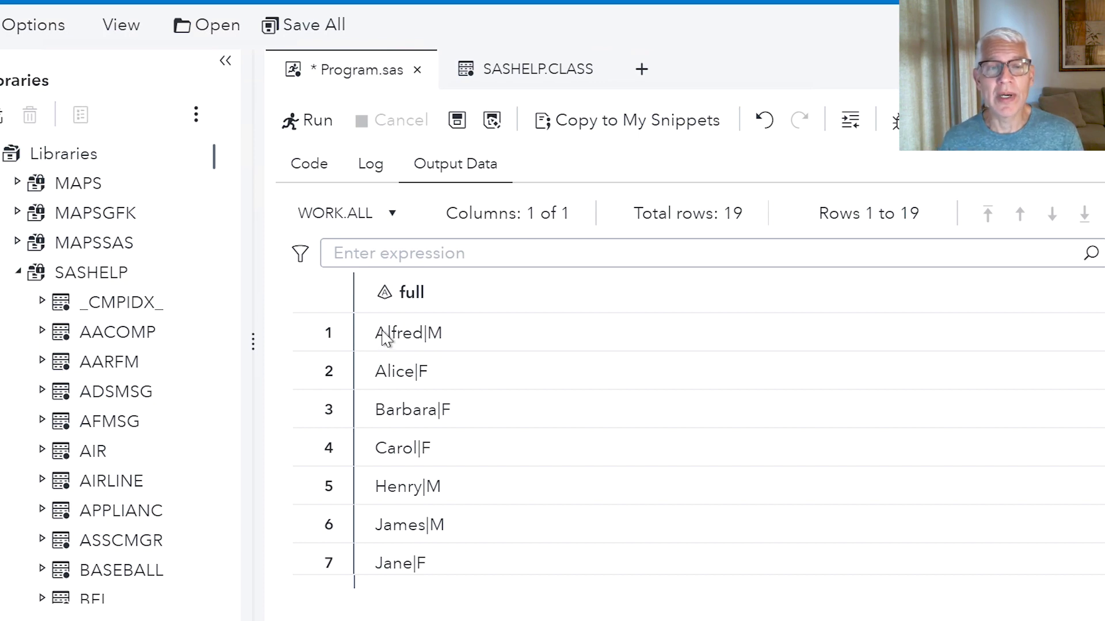
# Step: Back in the code, highlight the month1-month12, month: and _ALL_ variable-list comment examples
pyautogui.click(309, 167)
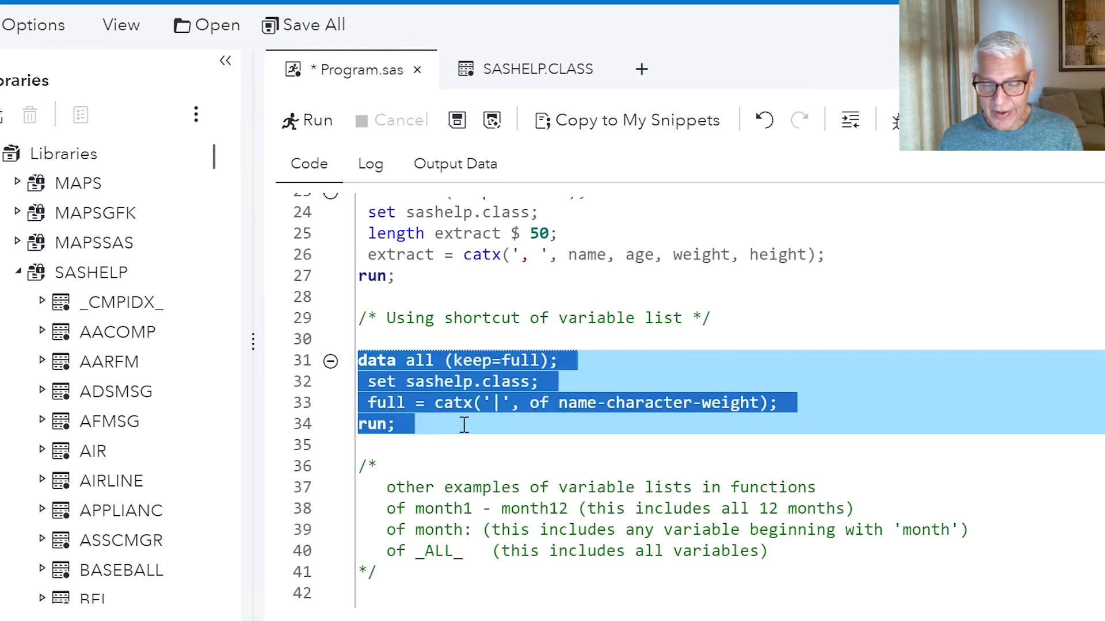
pyautogui.click(384, 483)
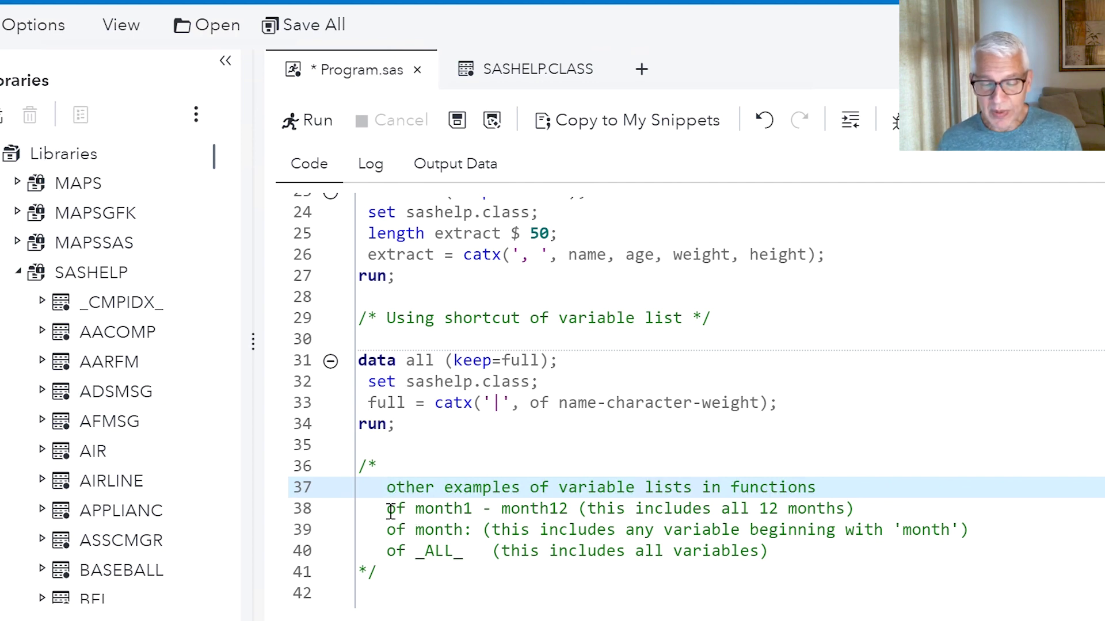
pyautogui.moveTo(391, 511); pyautogui.dragTo(570, 508)
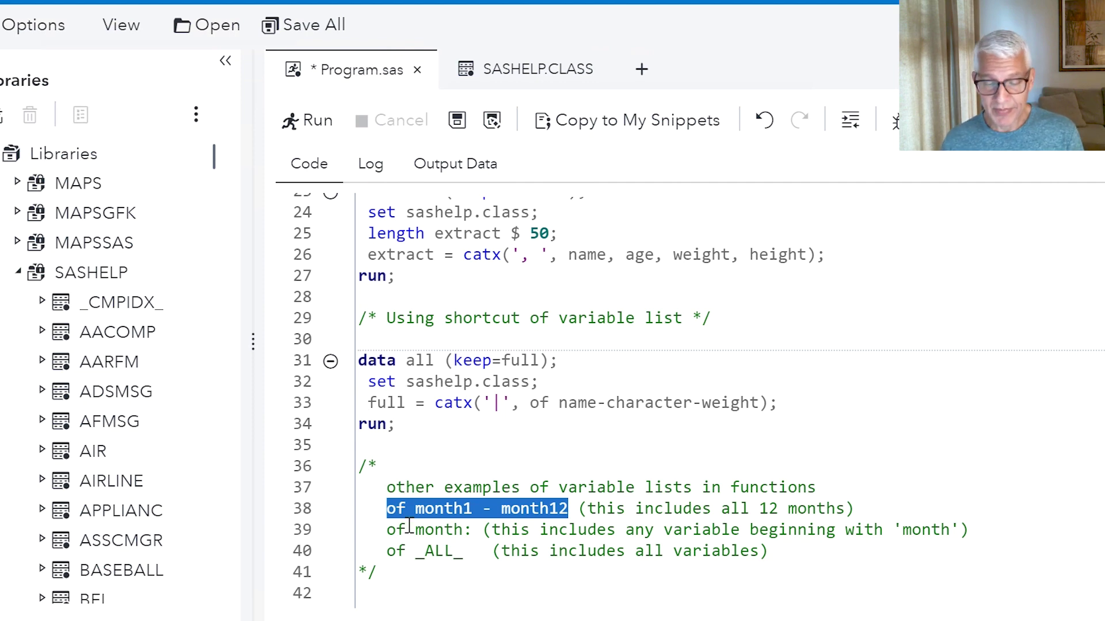
pyautogui.click(440, 531)
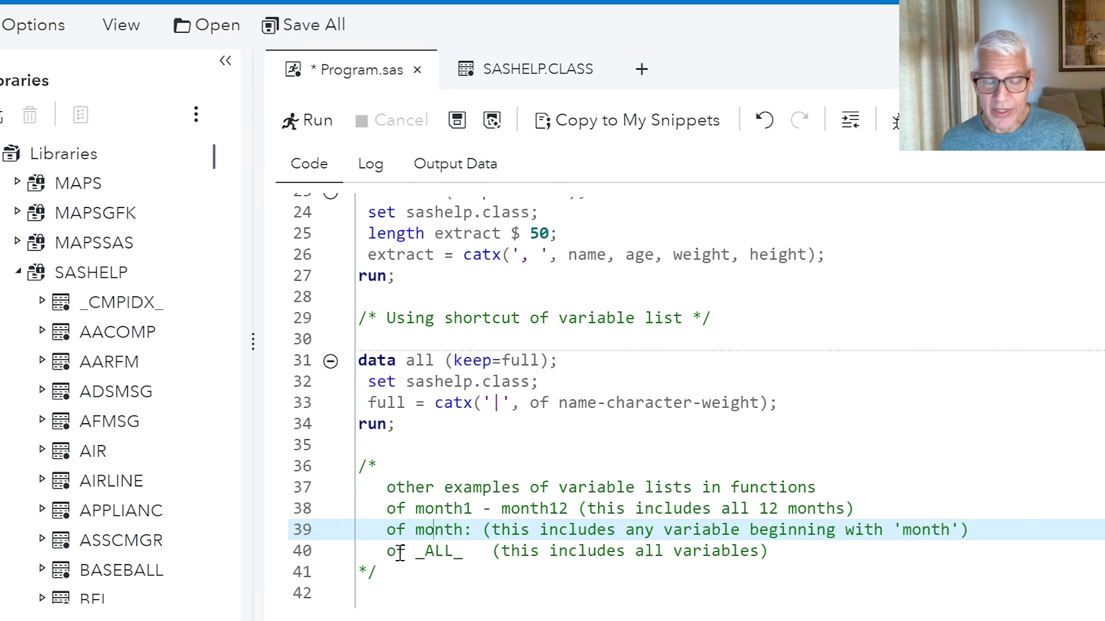
pyautogui.click(400, 552)
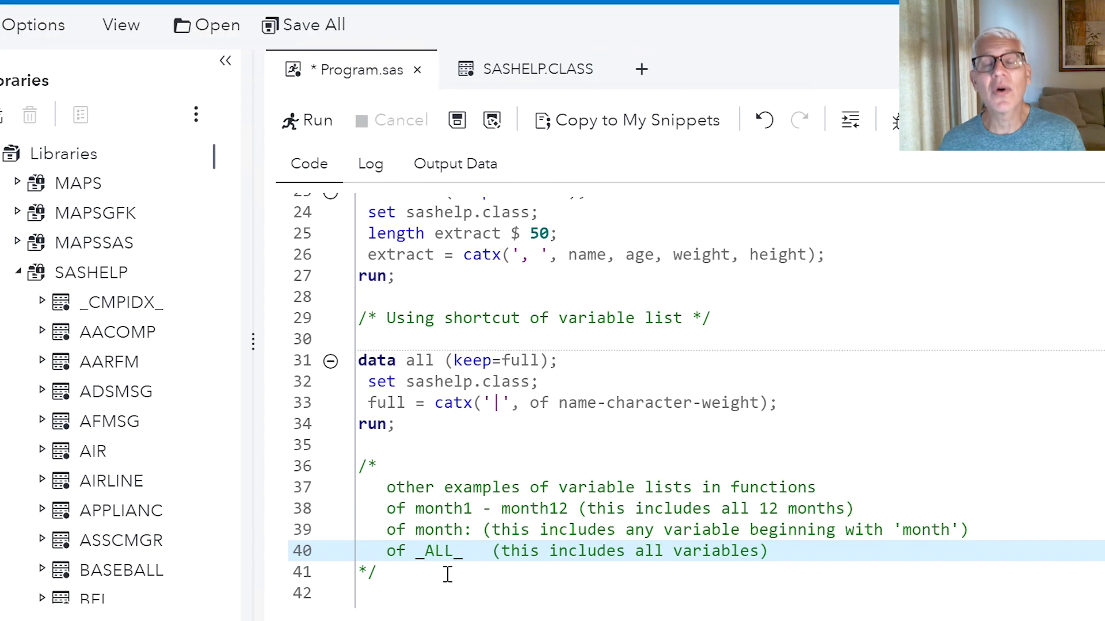